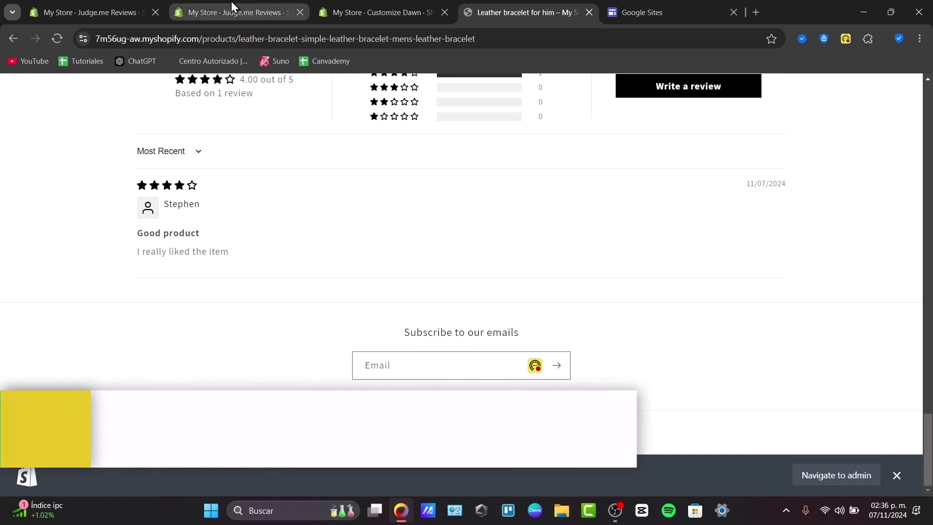
Look over the leather bracelet product page, then return to the Shopify admin Home page
{"action": "left_click", "coordinate": [124, 6]}
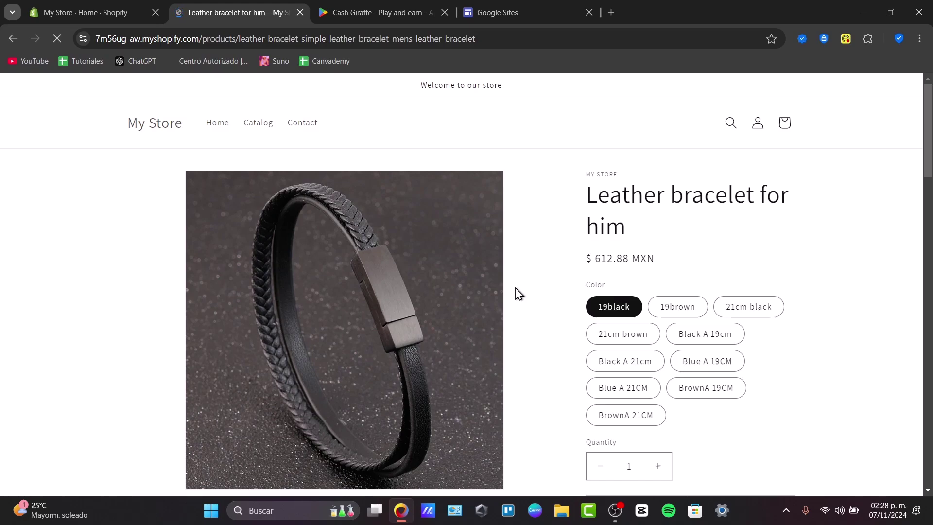
{"action": "scroll", "coordinate": [519, 293], "scroll_direction": "down", "scroll_amount": 15}
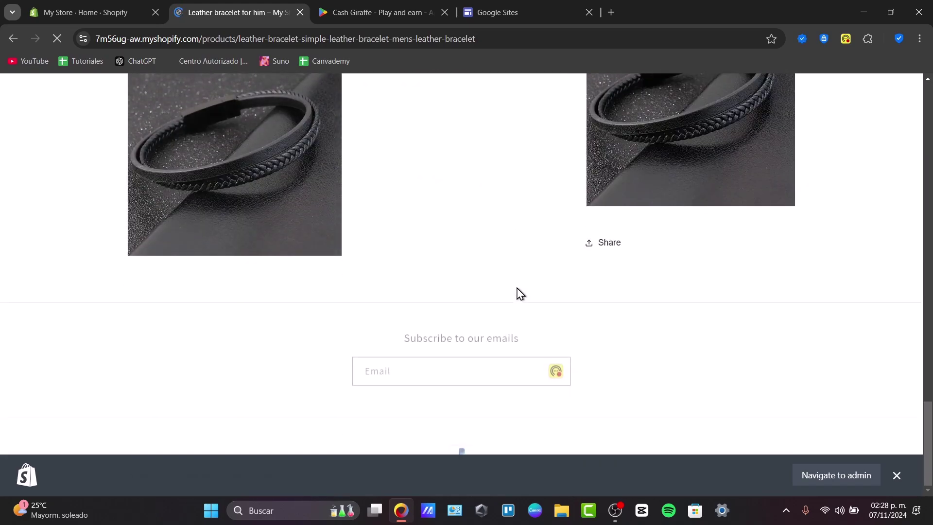
{"action": "scroll", "coordinate": [520, 294], "scroll_direction": "up", "scroll_amount": 12}
{"action": "scroll", "coordinate": [519, 294], "scroll_direction": "up", "scroll_amount": 2}
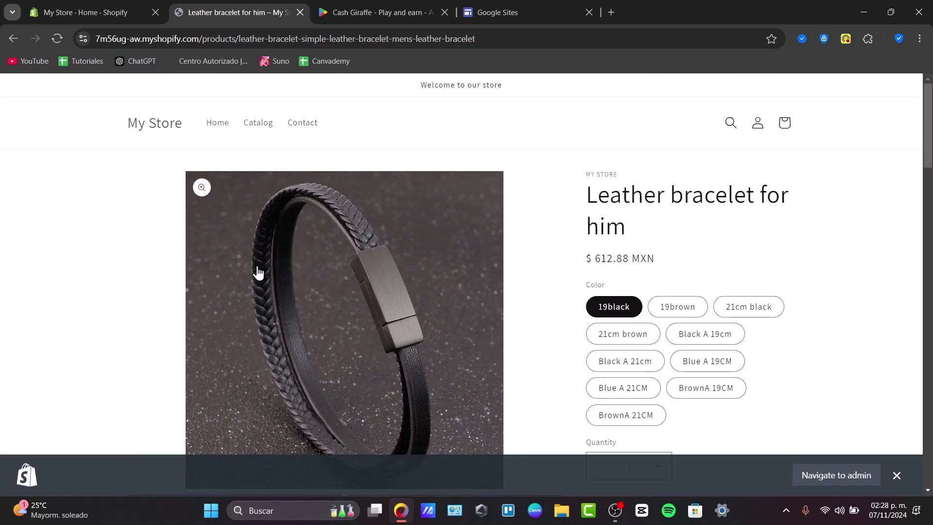
{"action": "left_click", "coordinate": [145, 12]}
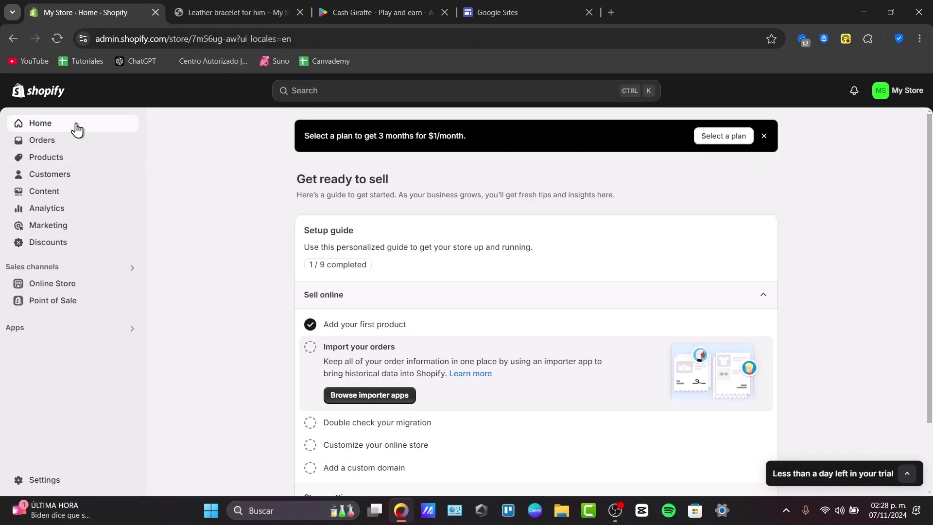
Dismiss the 'Select a plan' banner and close the 'Leather bracelet for him' storefront tab
{"action": "left_click", "coordinate": [765, 137]}
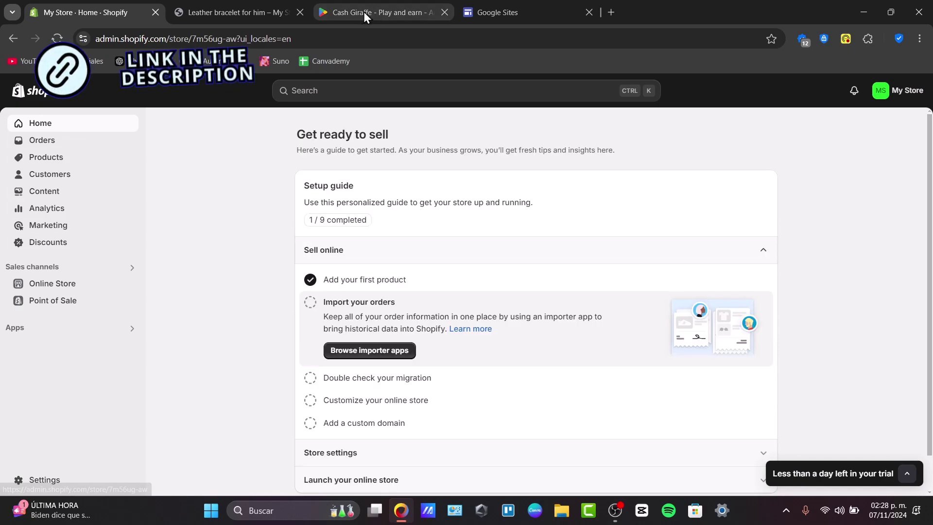
{"action": "left_click", "coordinate": [300, 12]}
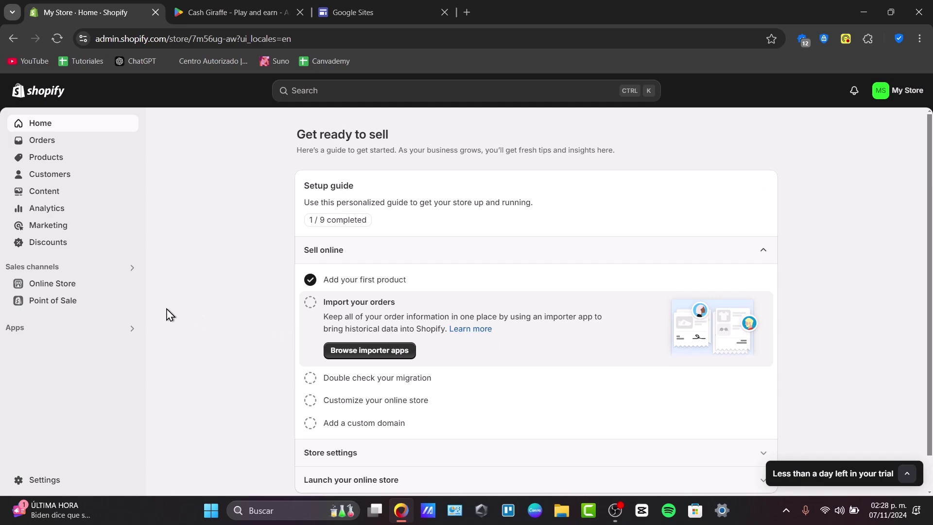
Search the App Store for 'PRODUCT REVIEWS' and open the Judge.me Product Reviews App listing
{"action": "left_click", "coordinate": [23, 334]}
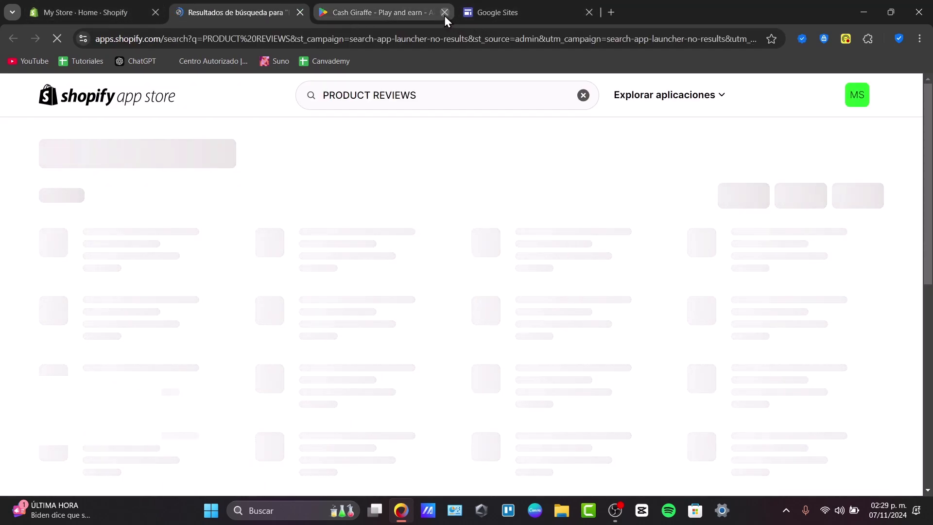
{"action": "left_click", "coordinate": [444, 14]}
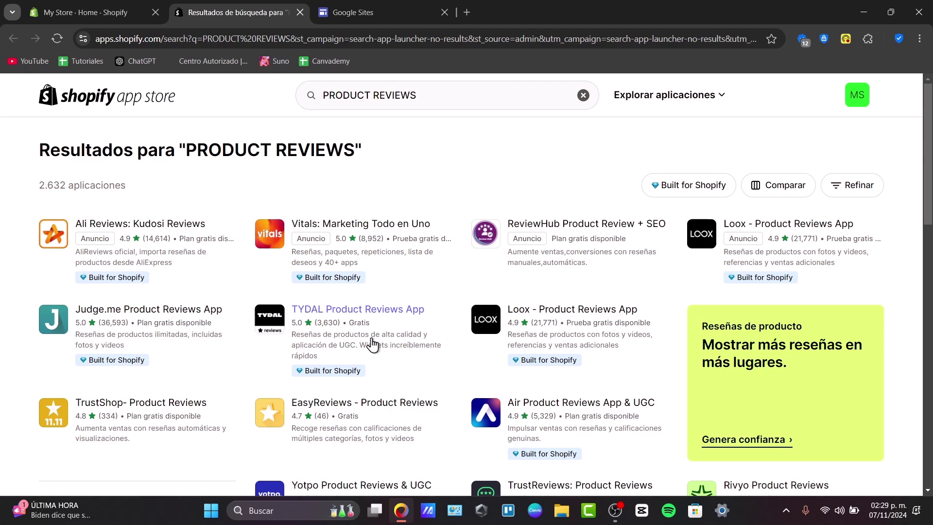
{"action": "left_click", "coordinate": [120, 324]}
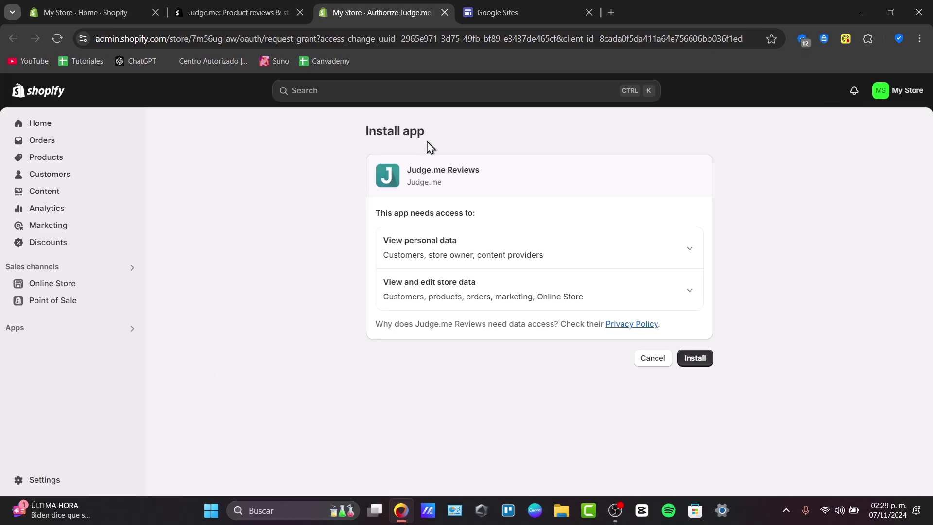
Approve the Judge.me install, choose 'My current theme (Default)', and start the setup
{"action": "left_click", "coordinate": [700, 364]}
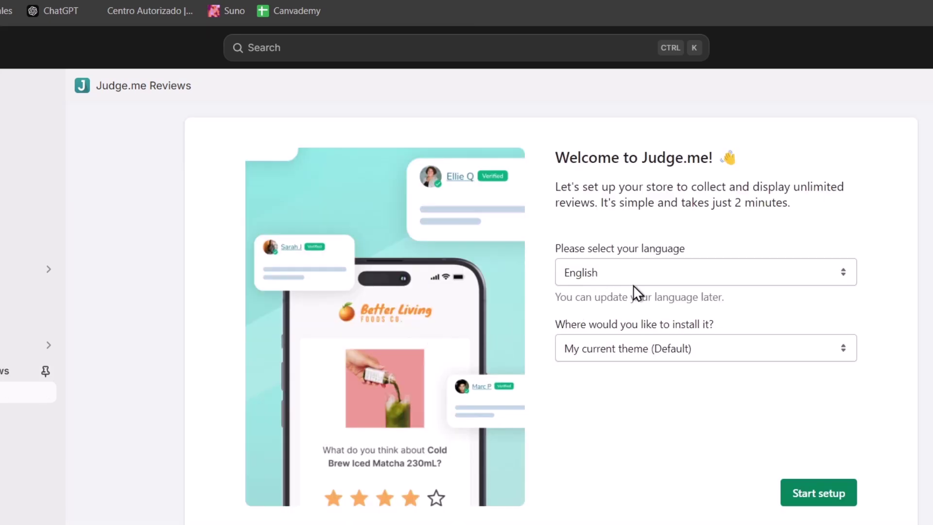
{"action": "left_click", "coordinate": [724, 348]}
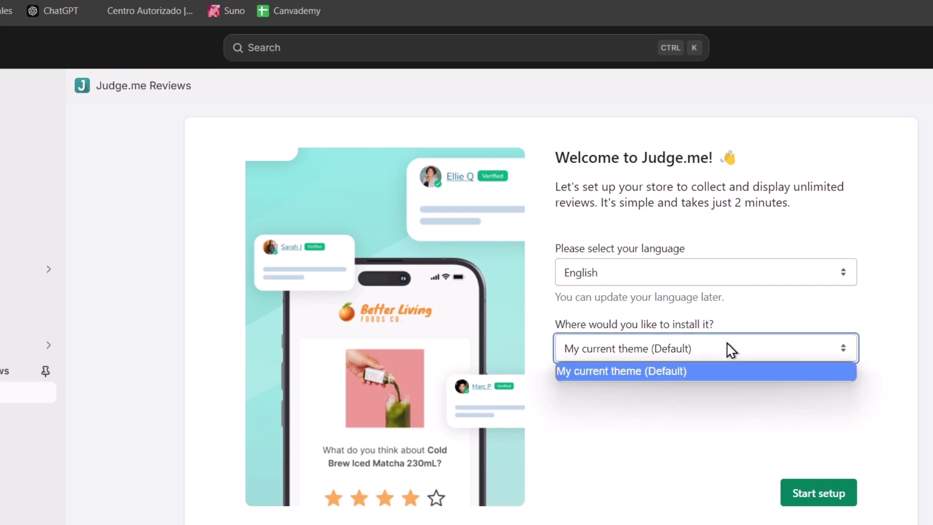
{"action": "left_click", "coordinate": [709, 373]}
{"action": "left_click", "coordinate": [813, 494]}
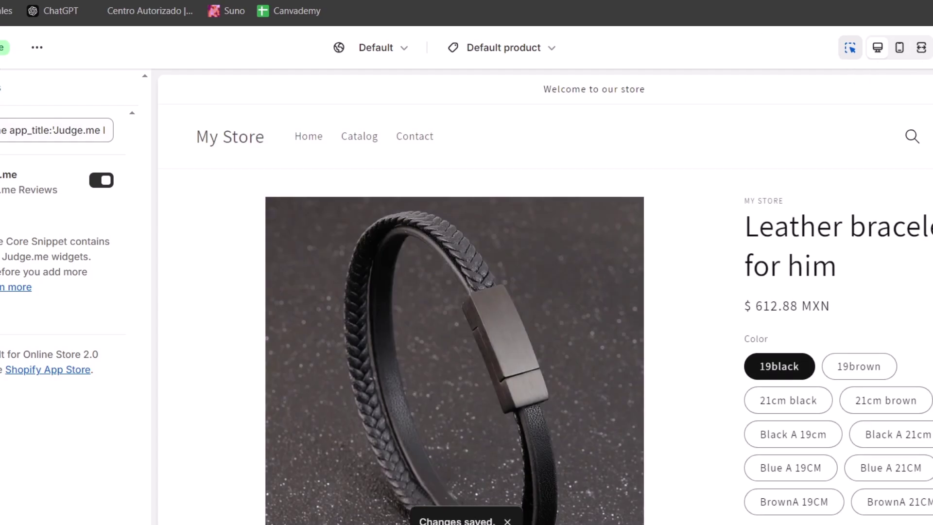
Confirm the app embed is enabled and install the Review Widget block in the theme
{"action": "key", "text": "ctrl+w"}
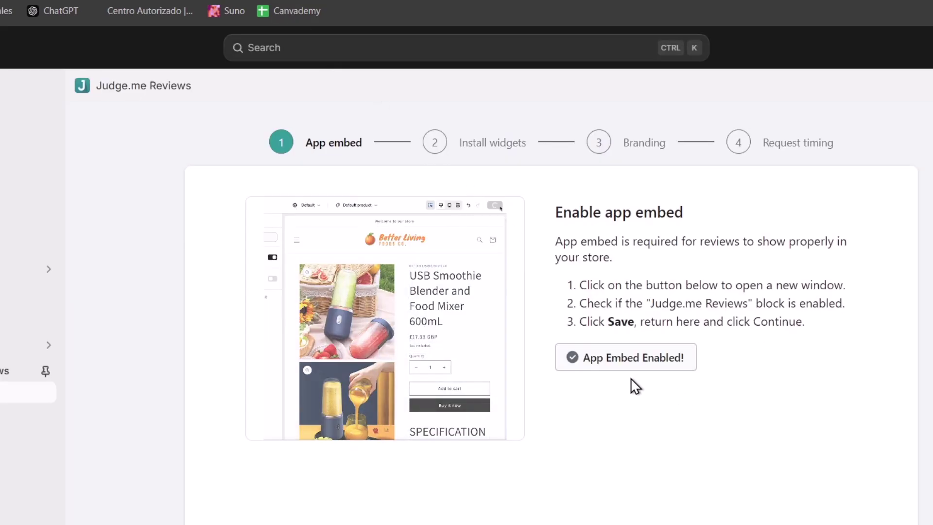
{"action": "left_click", "coordinate": [570, 367]}
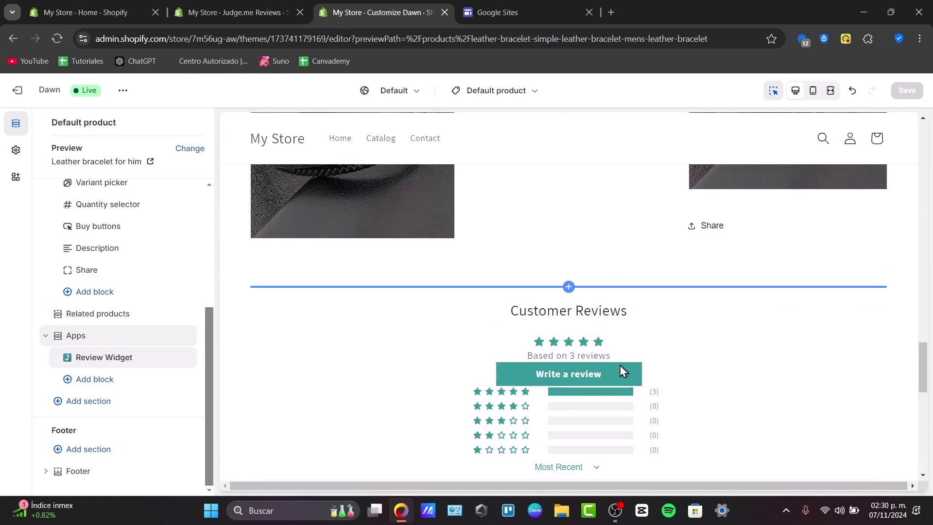
{"action": "scroll", "coordinate": [617, 361], "scroll_direction": "down", "scroll_amount": 5}
{"action": "scroll", "coordinate": [544, 301], "scroll_direction": "up", "scroll_amount": 10}
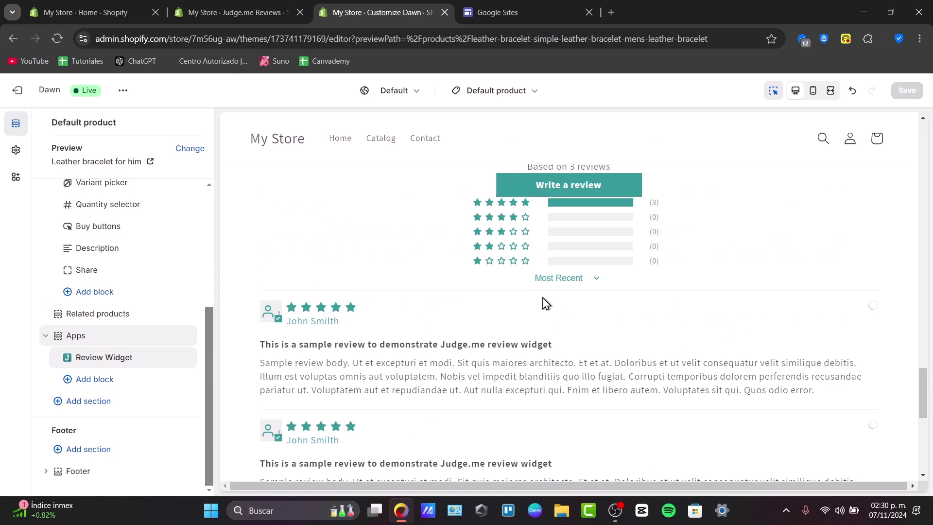
{"action": "scroll", "coordinate": [542, 298], "scroll_direction": "up", "scroll_amount": 3}
{"action": "left_click", "coordinate": [261, 12]}
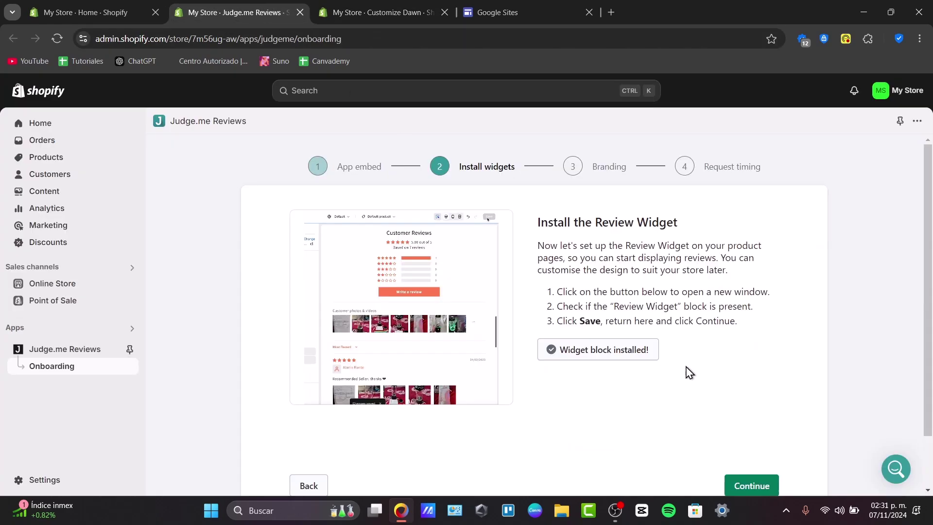
Install the Star Ratings badge block and advance to the Branding step
{"action": "scroll", "coordinate": [692, 373], "scroll_direction": "down", "scroll_amount": 2}
{"action": "left_click", "coordinate": [768, 424]}
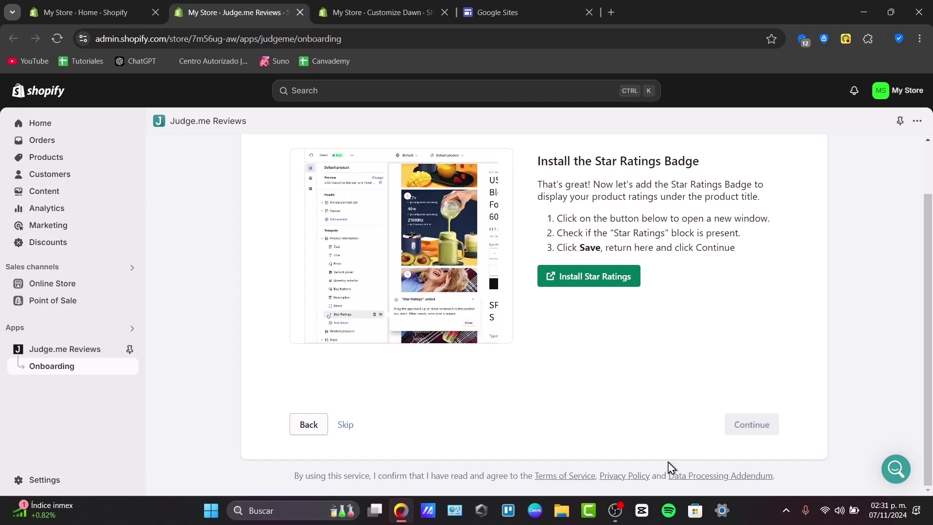
{"action": "left_click", "coordinate": [590, 281]}
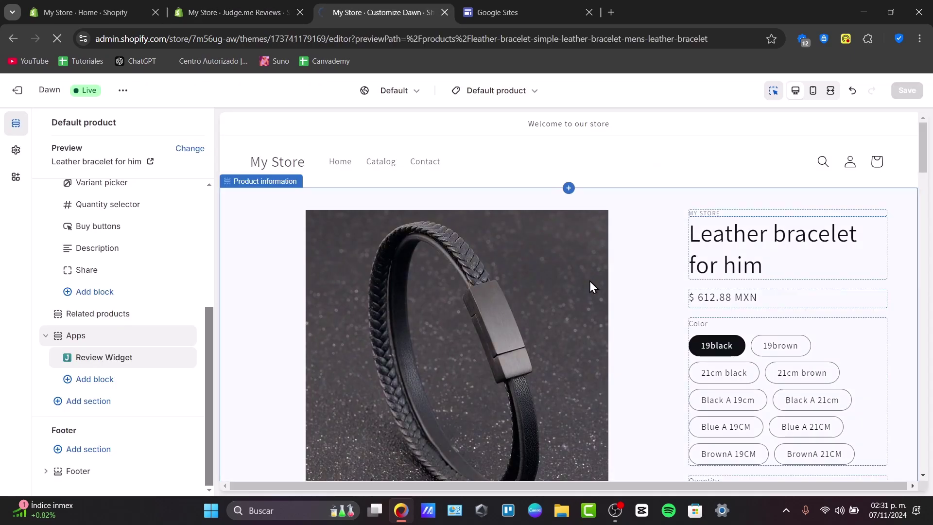
{"action": "key", "text": "ctrl+shift+Tab"}
{"action": "left_click", "coordinate": [670, 294]}
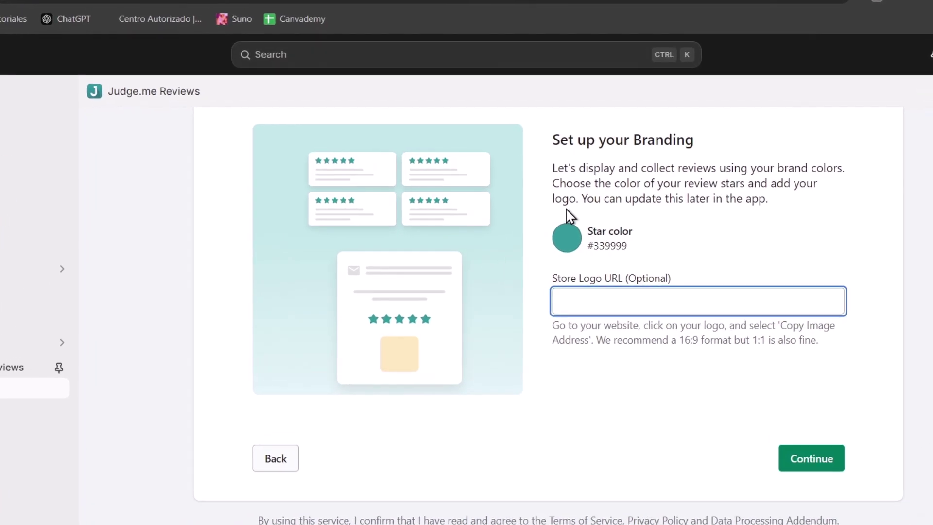
Change the review star colour to black in the colour picker
{"action": "left_click", "coordinate": [550, 241]}
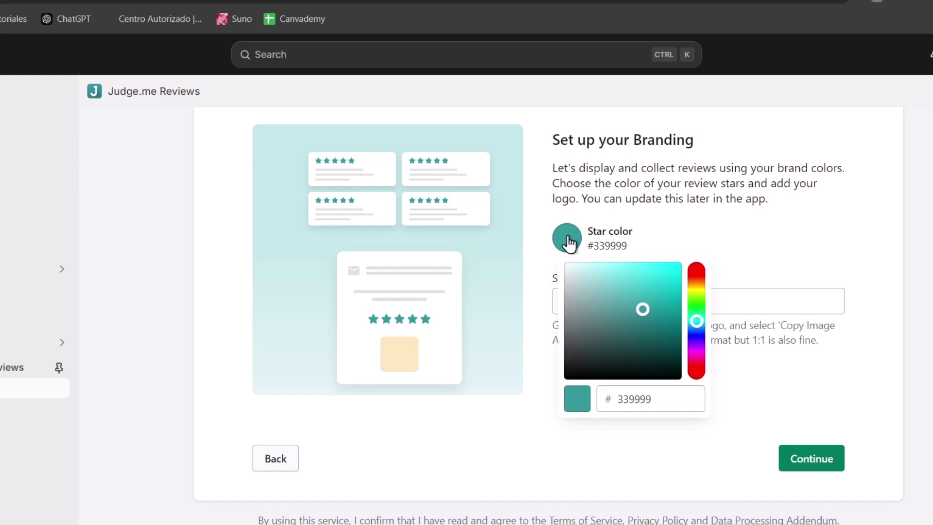
{"action": "left_click", "coordinate": [696, 282]}
{"action": "left_click_drag", "start_coordinate": [698, 290], "coordinate": [471, 427]}
Keep 14-day review requests, finish onboarding, and open the Welcome to Judge.me screen
{"action": "left_click", "coordinate": [832, 468]}
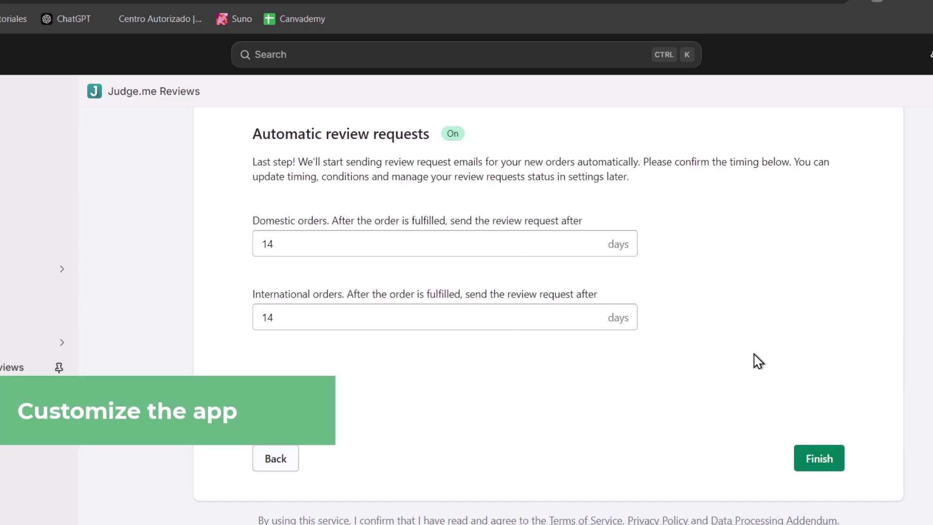
{"action": "left_click", "coordinate": [822, 457]}
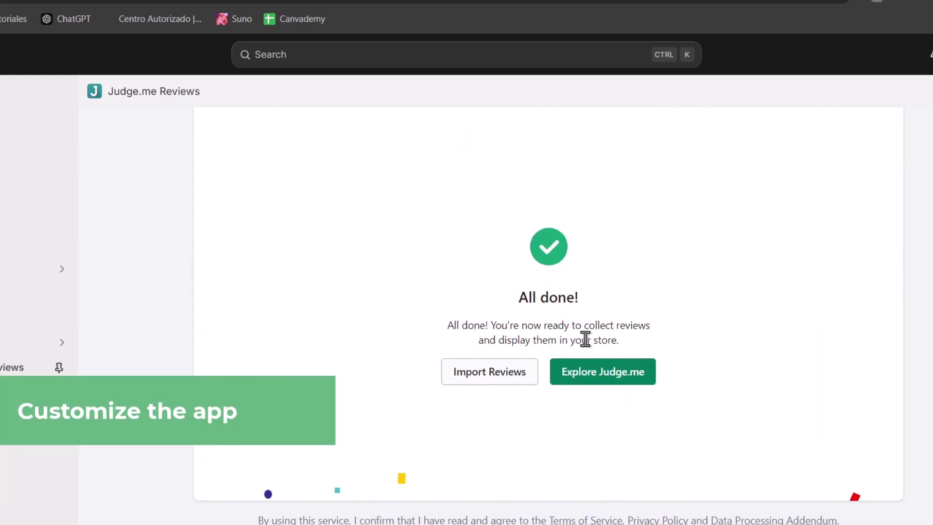
{"action": "left_click", "coordinate": [601, 374]}
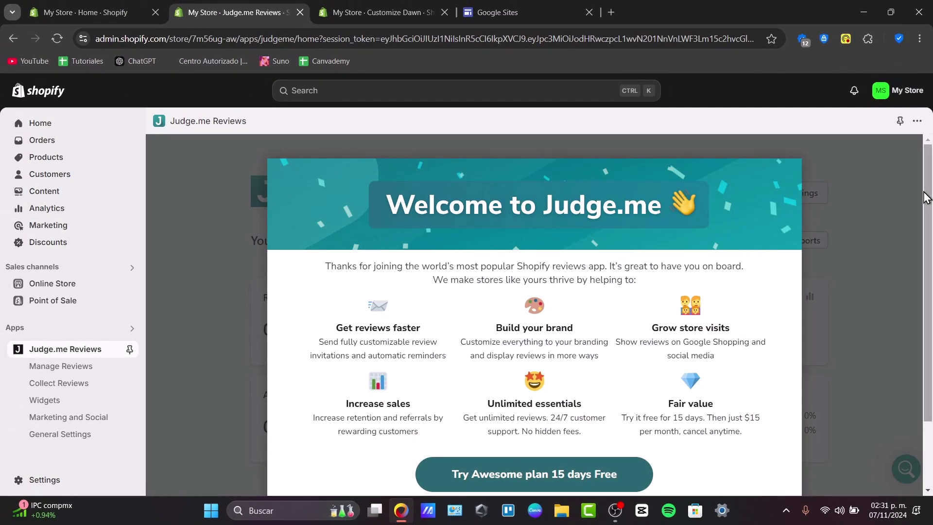
Collapse the setup checklist to view review insights, then open the Manage Reviews dashboard
{"action": "scroll", "coordinate": [832, 432], "scroll_direction": "down", "scroll_amount": 2}
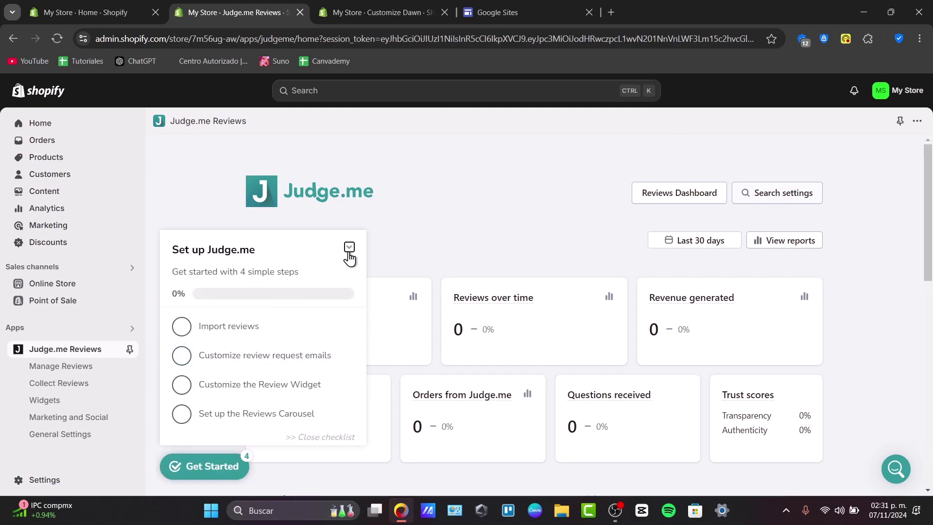
{"action": "left_click", "coordinate": [348, 248]}
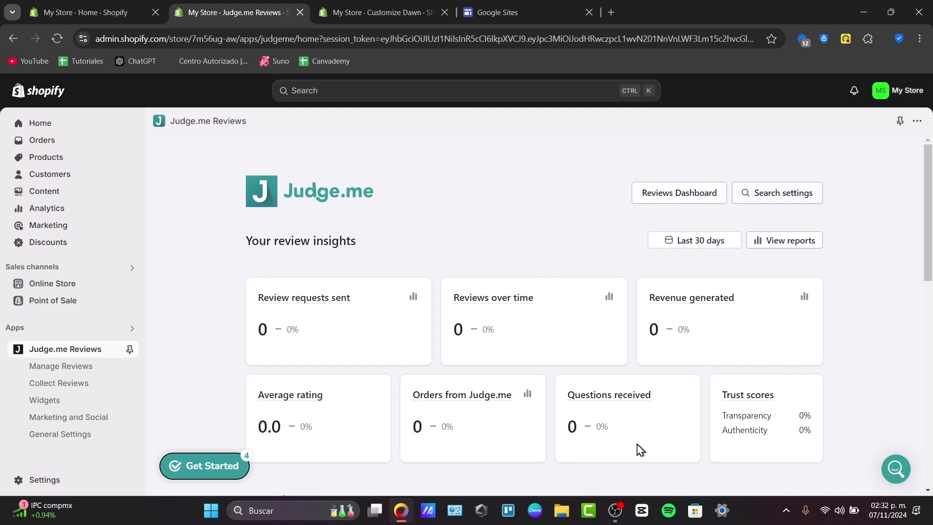
{"action": "scroll", "coordinate": [356, 401], "scroll_direction": "down", "scroll_amount": 8}
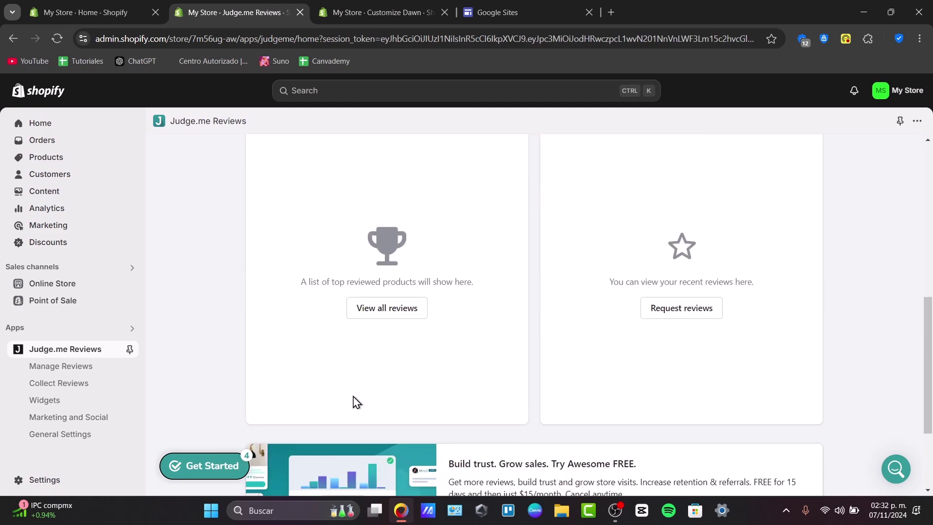
{"action": "scroll", "coordinate": [491, 213], "scroll_direction": "up", "scroll_amount": 5}
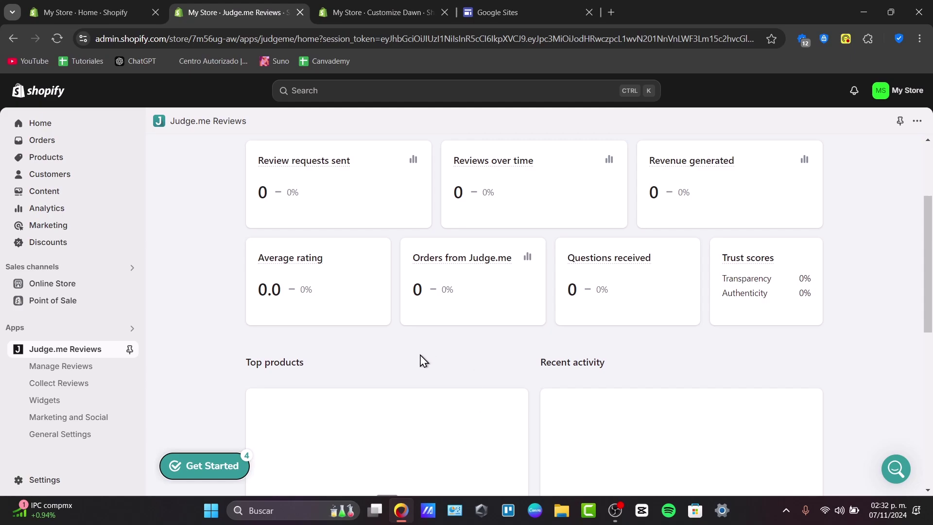
{"action": "scroll", "coordinate": [787, 277], "scroll_direction": "down", "scroll_amount": 8}
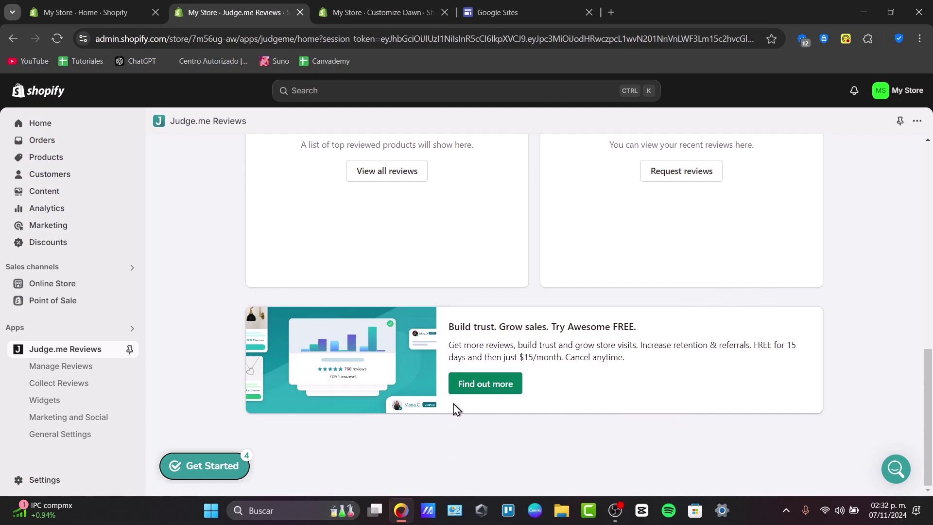
{"action": "left_click", "coordinate": [69, 374]}
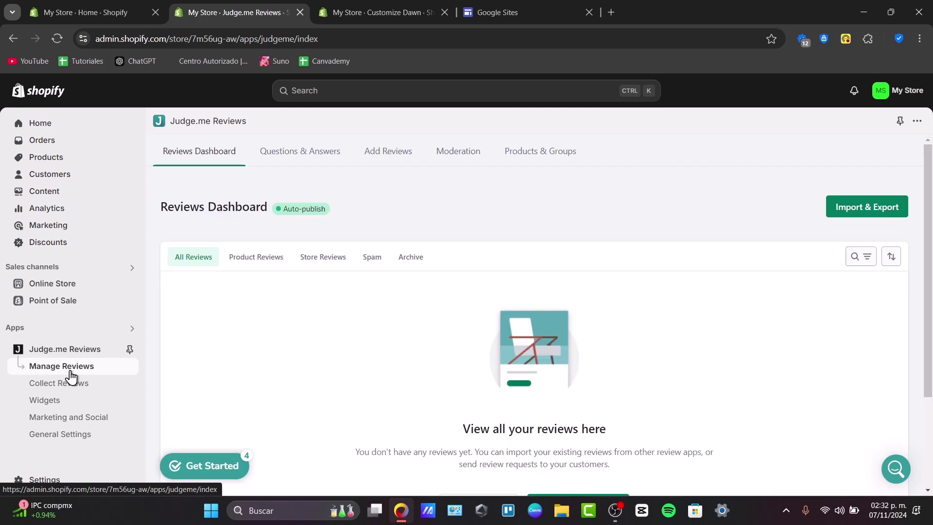
Open Collect Reviews, check the Schedule requests options, then return to Requests History
{"action": "scroll", "coordinate": [468, 298], "scroll_direction": "down", "scroll_amount": 3}
{"action": "scroll", "coordinate": [437, 300], "scroll_direction": "up", "scroll_amount": 3}
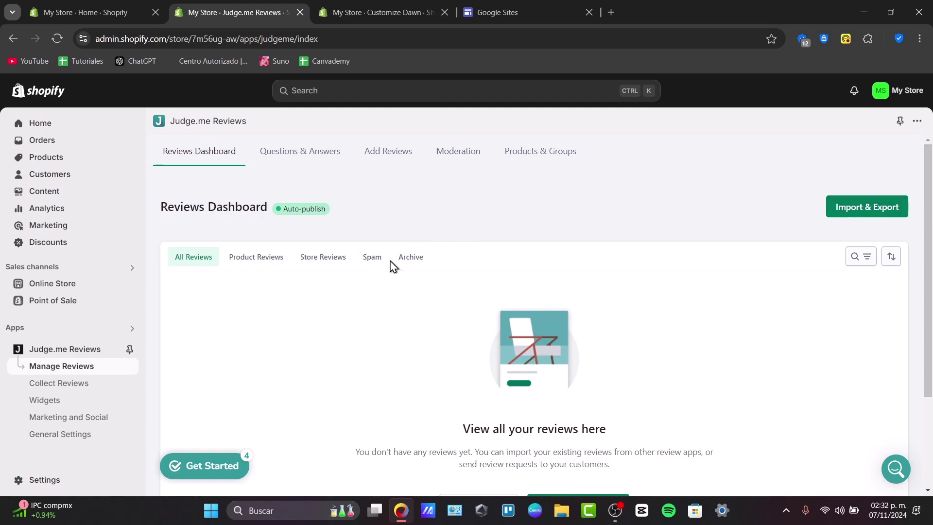
{"action": "left_click", "coordinate": [71, 386]}
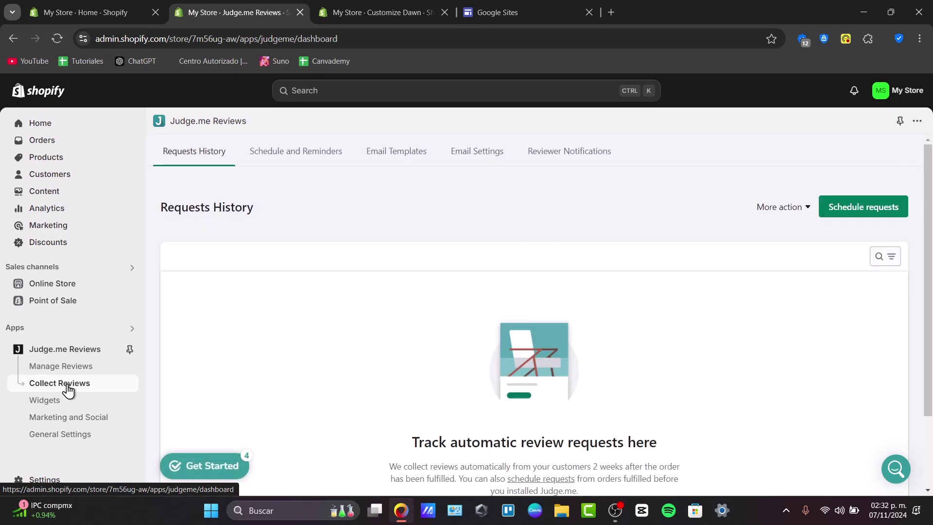
{"action": "scroll", "coordinate": [611, 343], "scroll_direction": "down", "scroll_amount": 2}
{"action": "scroll", "coordinate": [610, 343], "scroll_direction": "up", "scroll_amount": 2}
{"action": "left_click", "coordinate": [836, 213]}
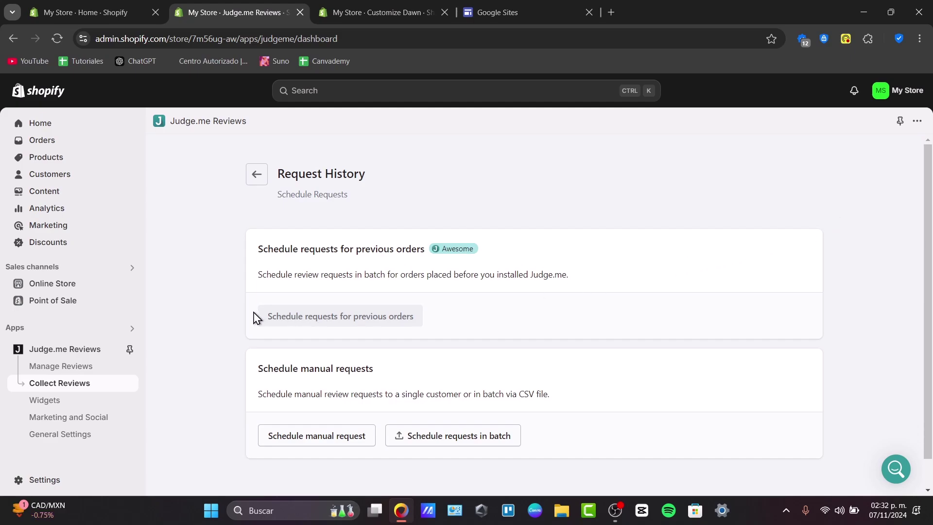
{"action": "left_click", "coordinate": [257, 177]}
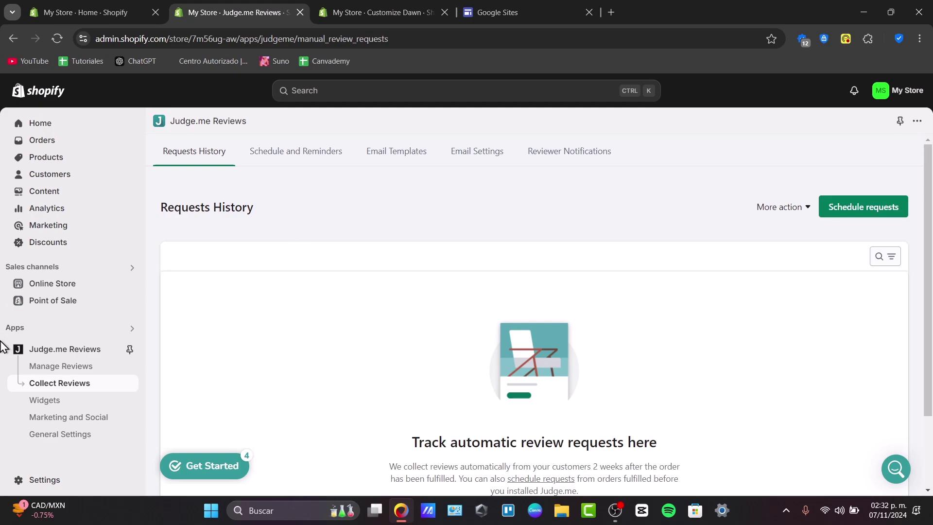
Browse the Widgets page, where Review Widget and Star Rating Badge show as Installed
{"action": "left_click", "coordinate": [66, 402]}
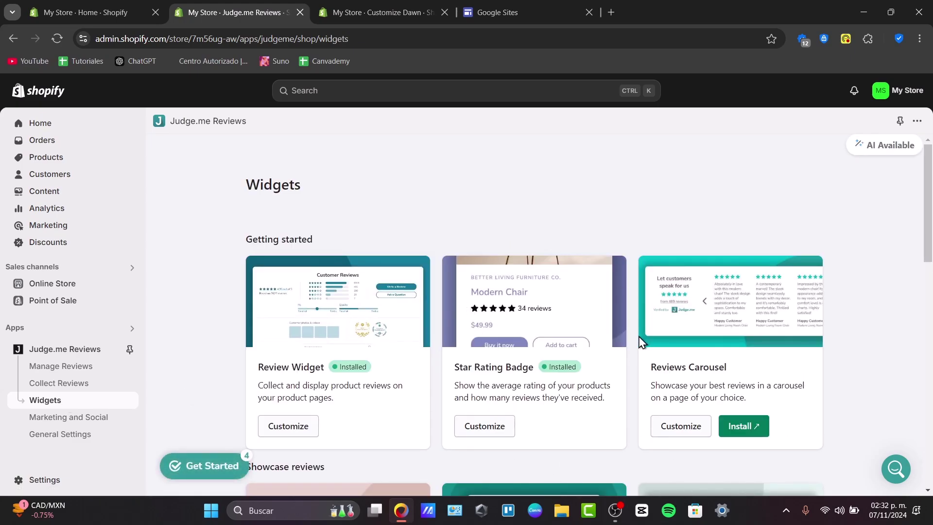
{"action": "scroll", "coordinate": [640, 341], "scroll_direction": "down", "scroll_amount": 4}
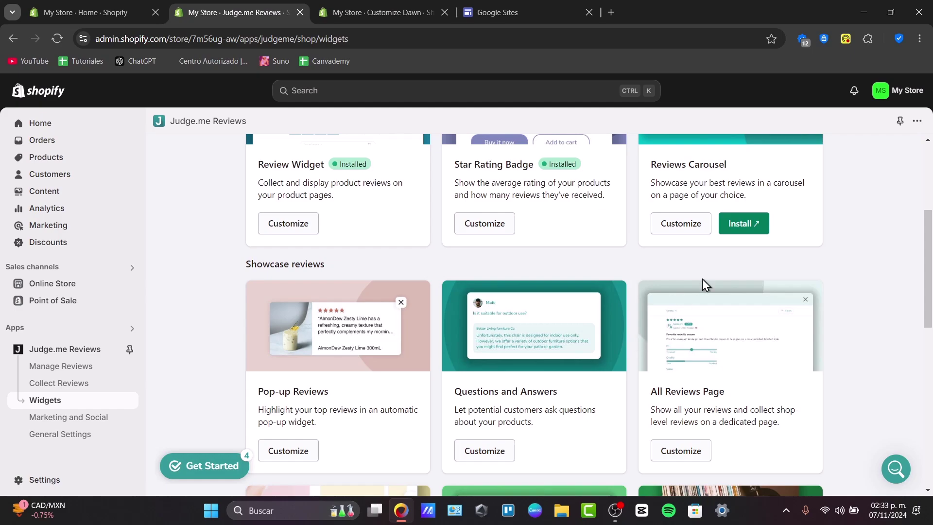
{"action": "scroll", "coordinate": [729, 208], "scroll_direction": "down", "scroll_amount": 9}
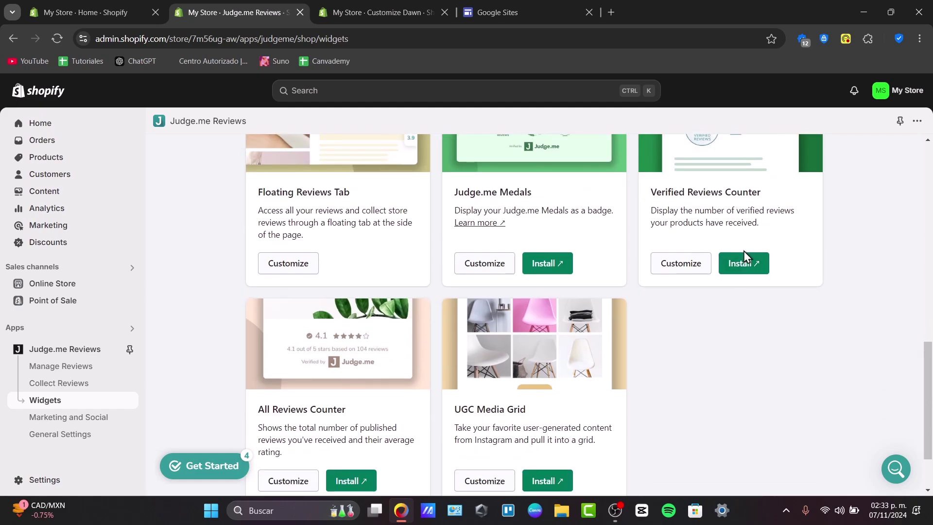
{"action": "scroll", "coordinate": [754, 248], "scroll_direction": "up", "scroll_amount": 5}
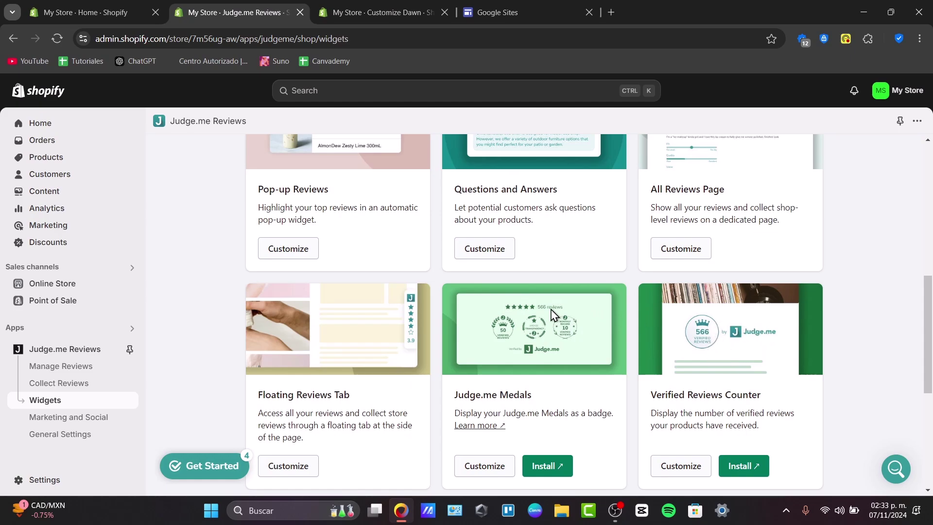
{"action": "scroll", "coordinate": [532, 299], "scroll_direction": "down", "scroll_amount": 4}
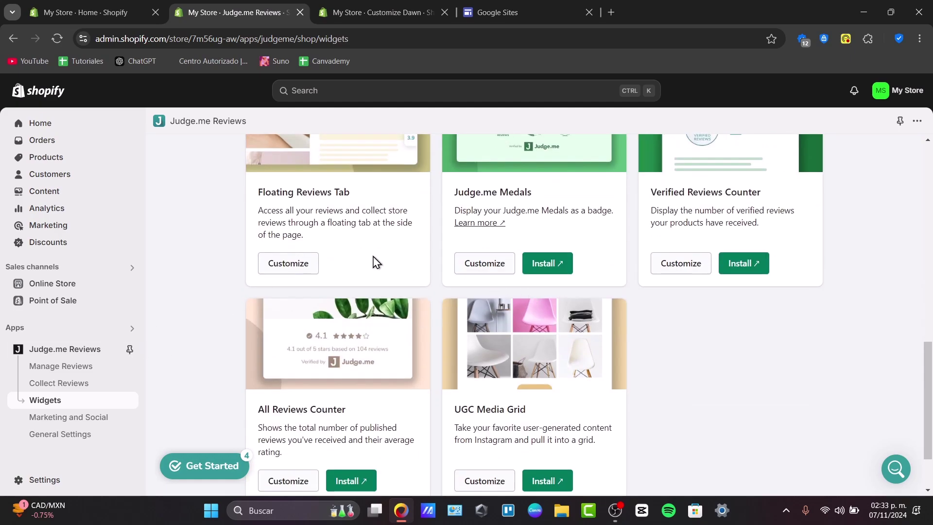
{"action": "scroll", "coordinate": [399, 243], "scroll_direction": "down", "scroll_amount": 2}
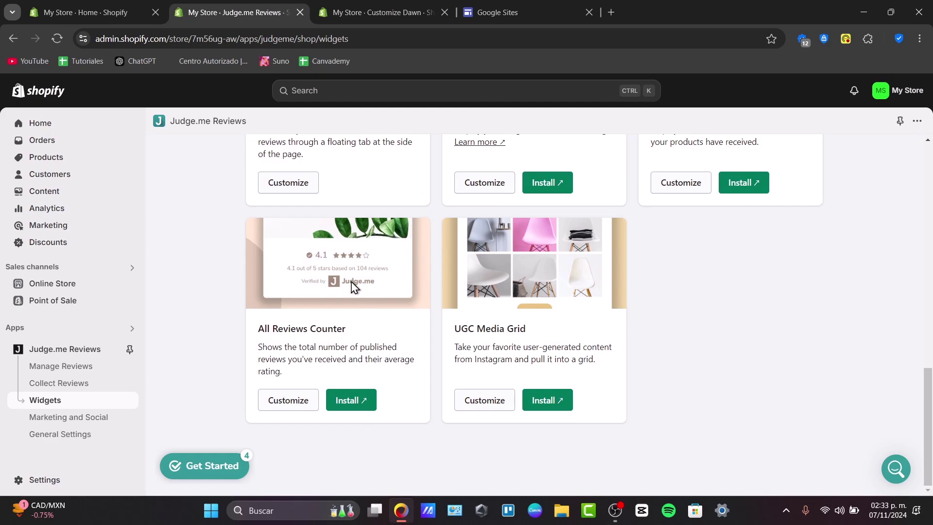
{"action": "scroll", "coordinate": [527, 316], "scroll_direction": "up", "scroll_amount": 10}
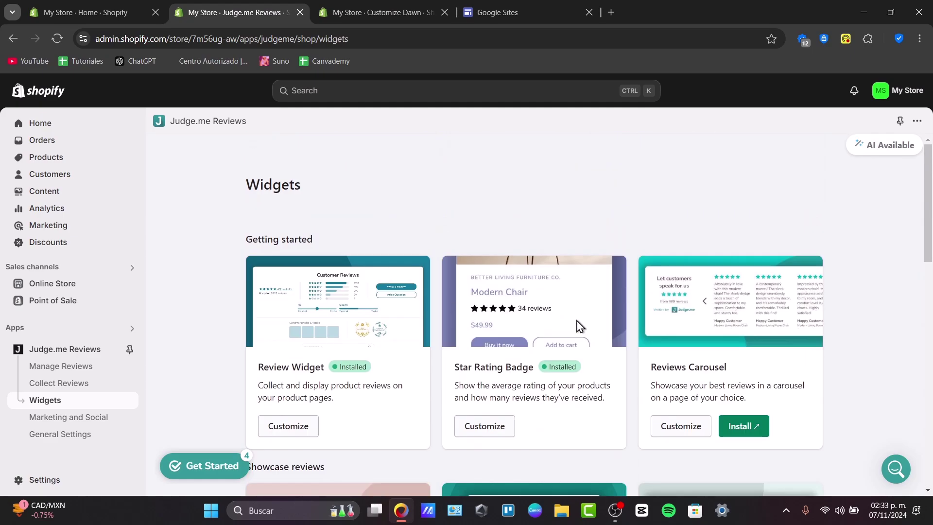
Open Marketing and Social and scroll through the Coupons page
{"action": "scroll", "coordinate": [723, 488], "scroll_direction": "down", "scroll_amount": 5}
{"action": "scroll", "coordinate": [641, 485], "scroll_direction": "up", "scroll_amount": 5}
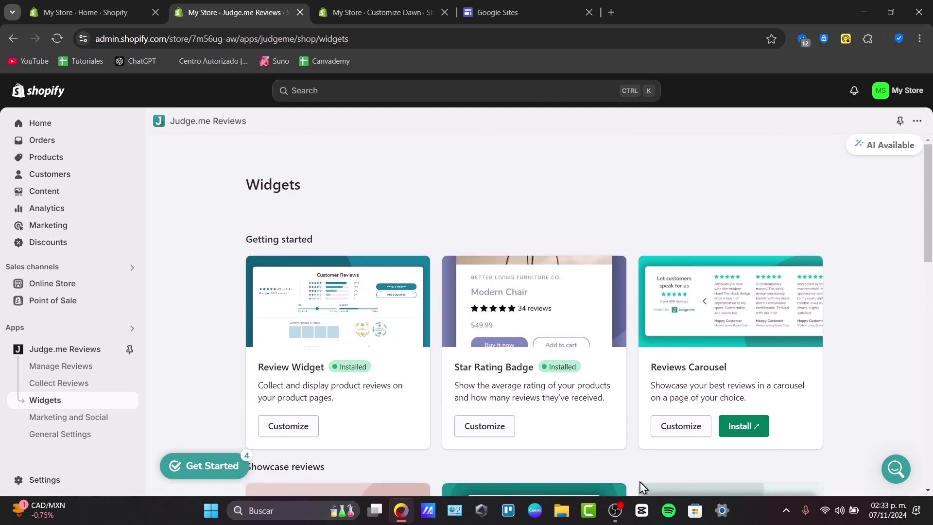
{"action": "left_click", "coordinate": [80, 423]}
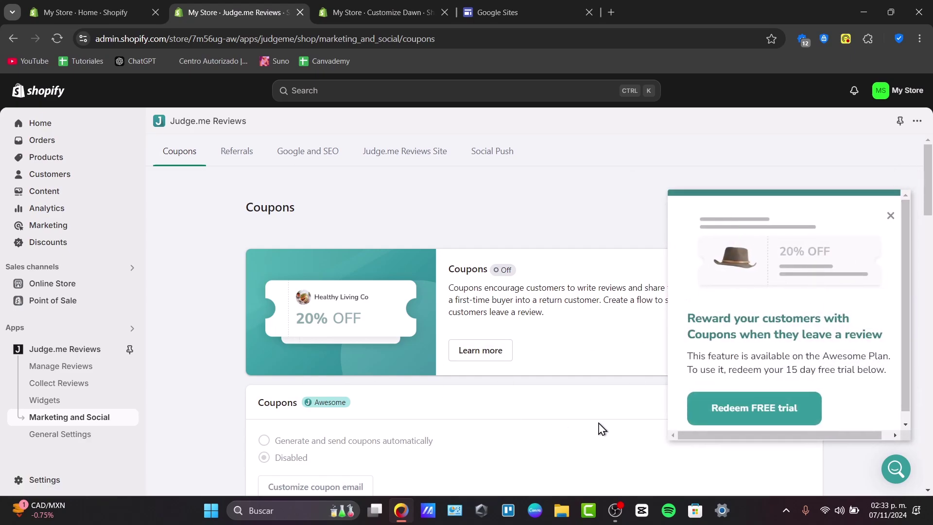
{"action": "scroll", "coordinate": [518, 253], "scroll_direction": "down", "scroll_amount": 4}
{"action": "scroll", "coordinate": [520, 263], "scroll_direction": "down", "scroll_amount": 8}
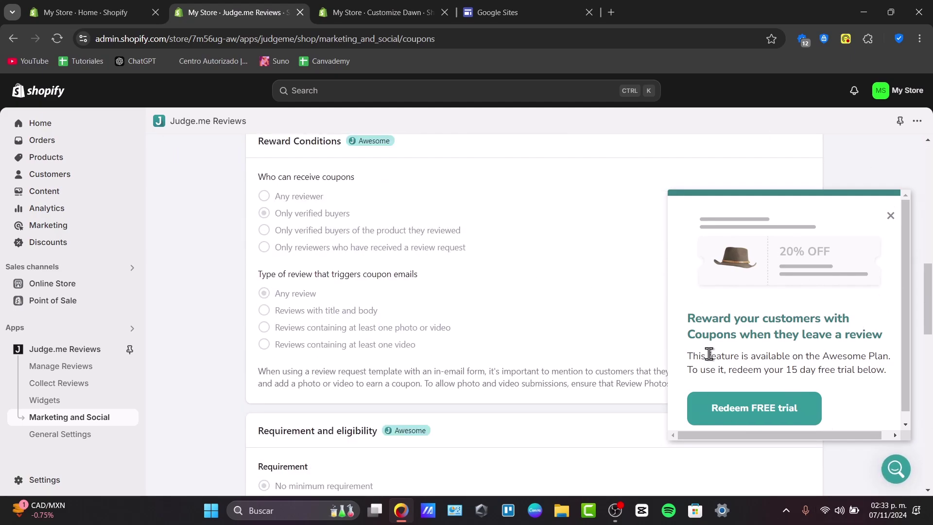
{"action": "scroll", "coordinate": [549, 304], "scroll_direction": "down", "scroll_amount": 1}
{"action": "scroll", "coordinate": [549, 306], "scroll_direction": "down", "scroll_amount": 4}
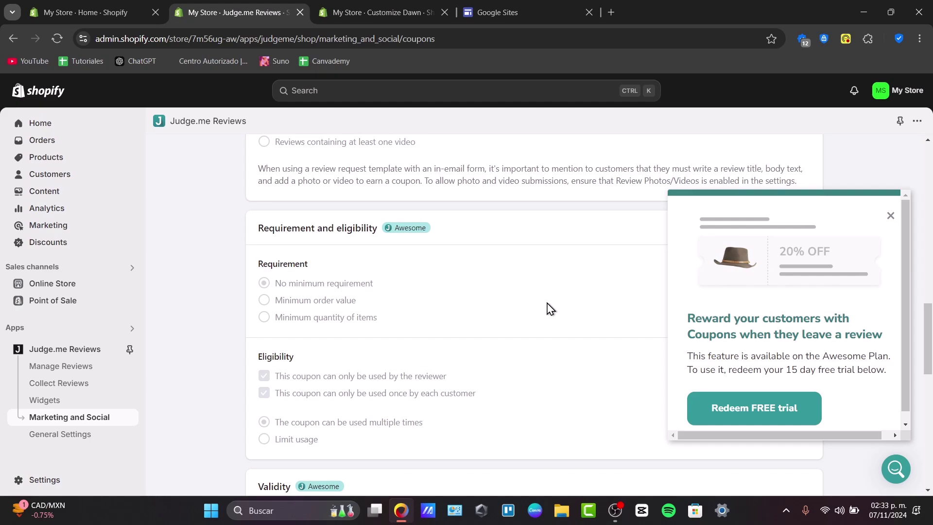
{"action": "scroll", "coordinate": [540, 314], "scroll_direction": "down", "scroll_amount": 4}
Open General Settings and review the Account page's English admin and widget languages
{"action": "left_click", "coordinate": [79, 437]}
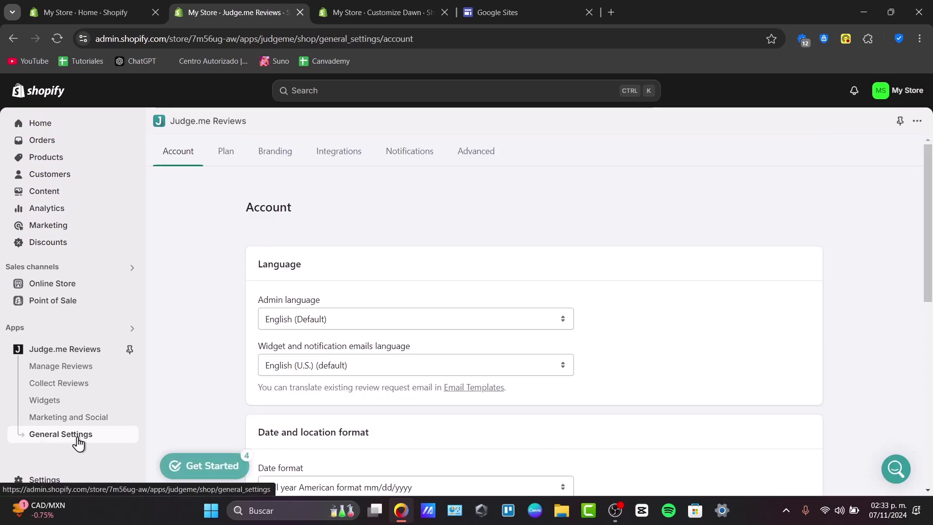
{"action": "scroll", "coordinate": [479, 315], "scroll_direction": "down", "scroll_amount": 4}
{"action": "scroll", "coordinate": [480, 315], "scroll_direction": "down", "scroll_amount": 4}
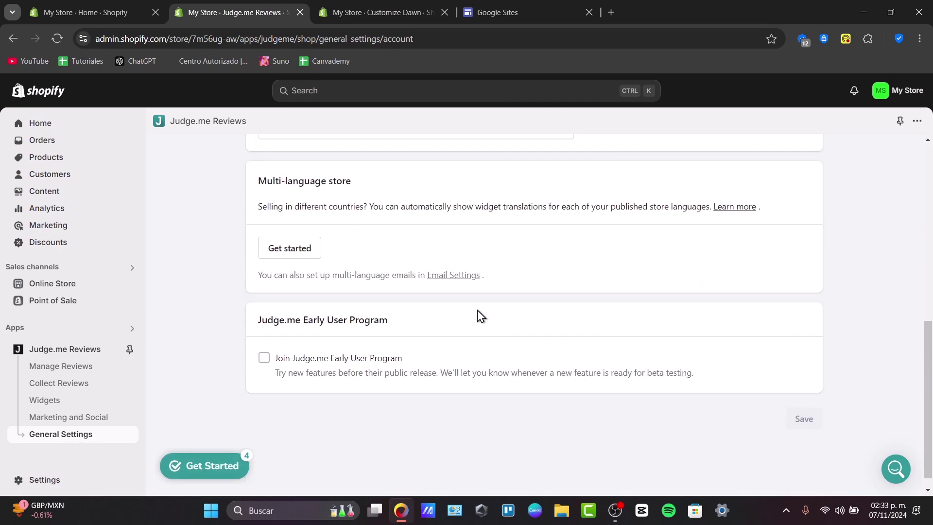
{"action": "scroll", "coordinate": [478, 315], "scroll_direction": "up", "scroll_amount": 10}
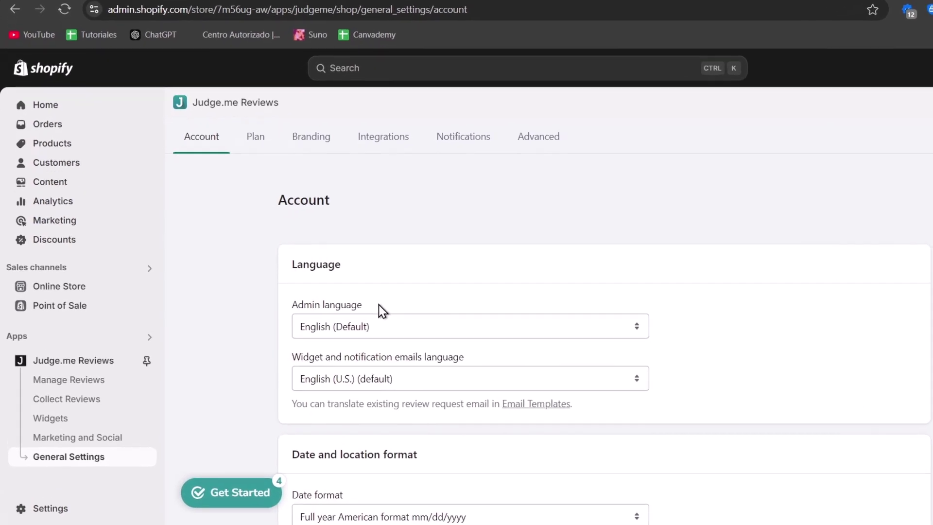
Open the live online store and go to the Leather bracelet for him product page
{"action": "left_click", "coordinate": [97, 381]}
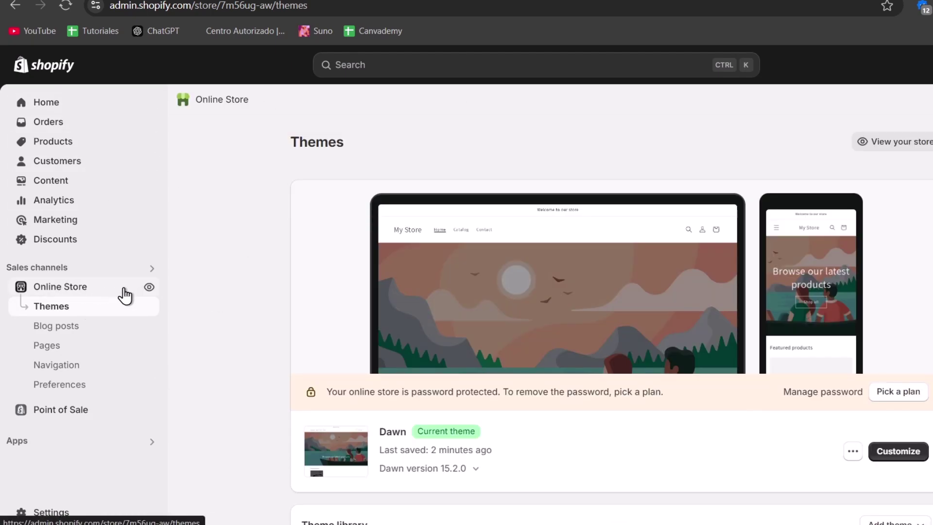
{"action": "left_click", "coordinate": [149, 288]}
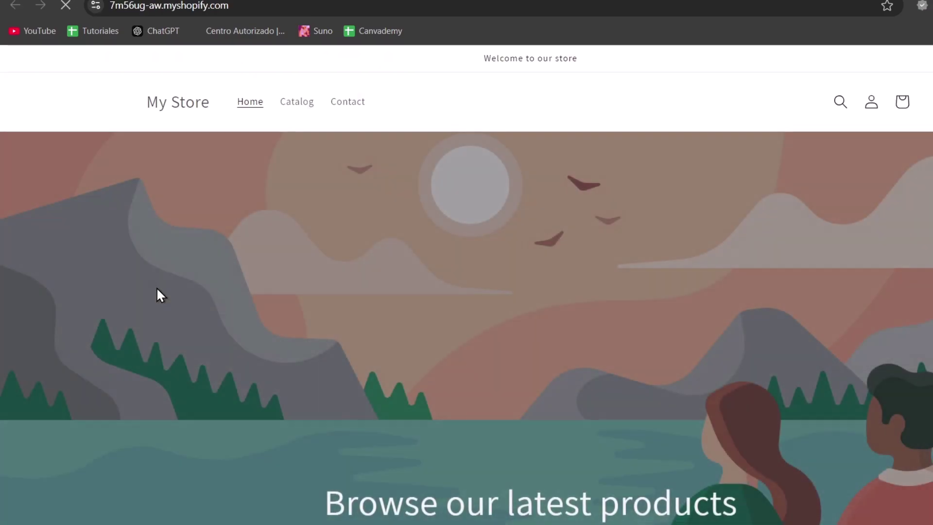
{"action": "scroll", "coordinate": [552, 212], "scroll_direction": "down", "scroll_amount": 12}
{"action": "left_click", "coordinate": [240, 164]}
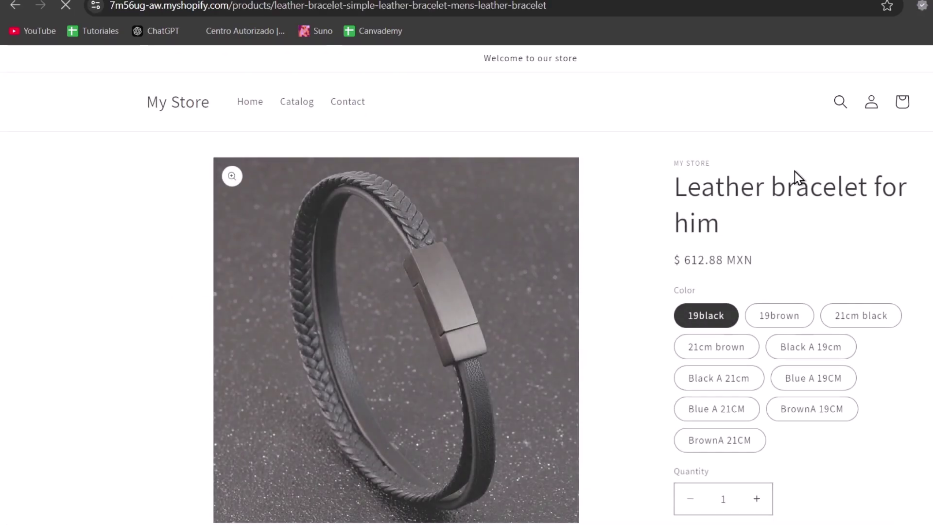
Verify the bracelet page shows an empty Customer Reviews section, then close the storefront tabs
{"action": "scroll", "coordinate": [639, 253], "scroll_direction": "down", "scroll_amount": 15}
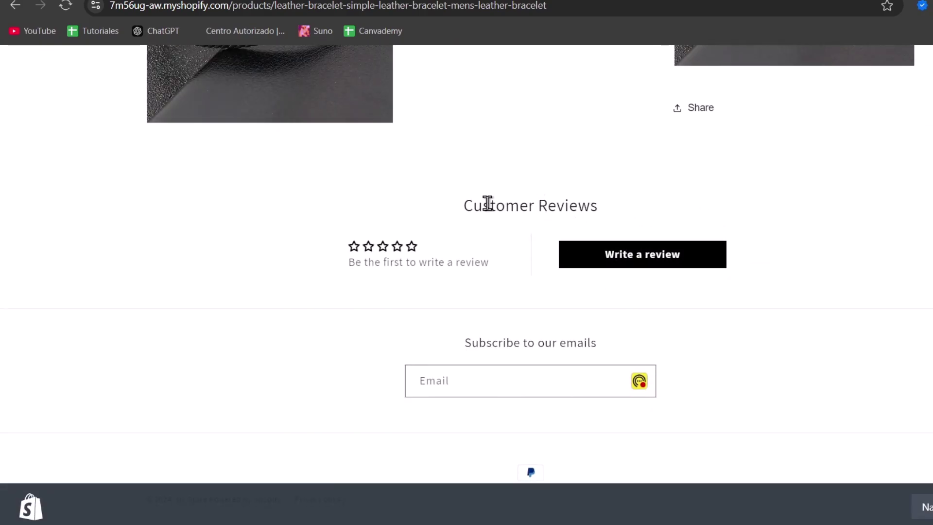
{"action": "left_click_drag", "start_coordinate": [474, 204], "coordinate": [601, 219]}
{"action": "left_click", "coordinate": [667, 214]}
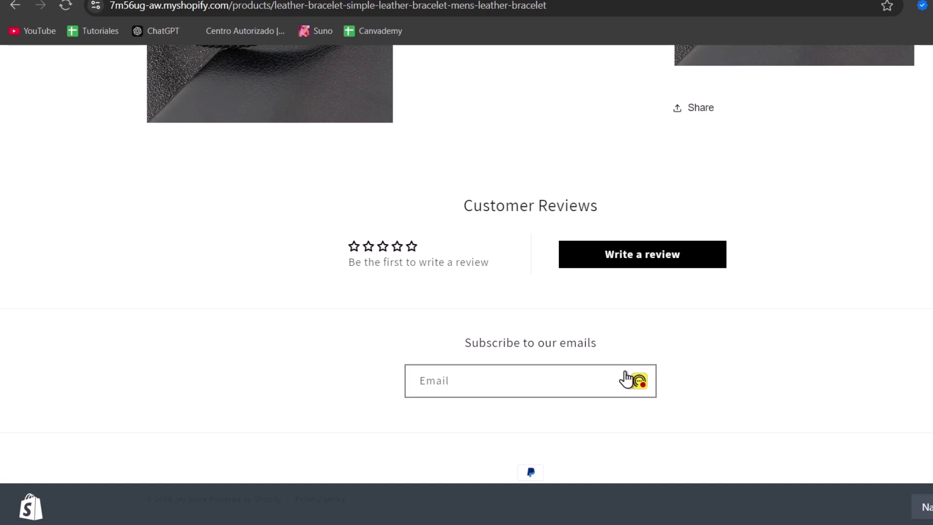
{"action": "key", "text": "ctrl+w"}
{"action": "key", "text": "ctrl+w"}
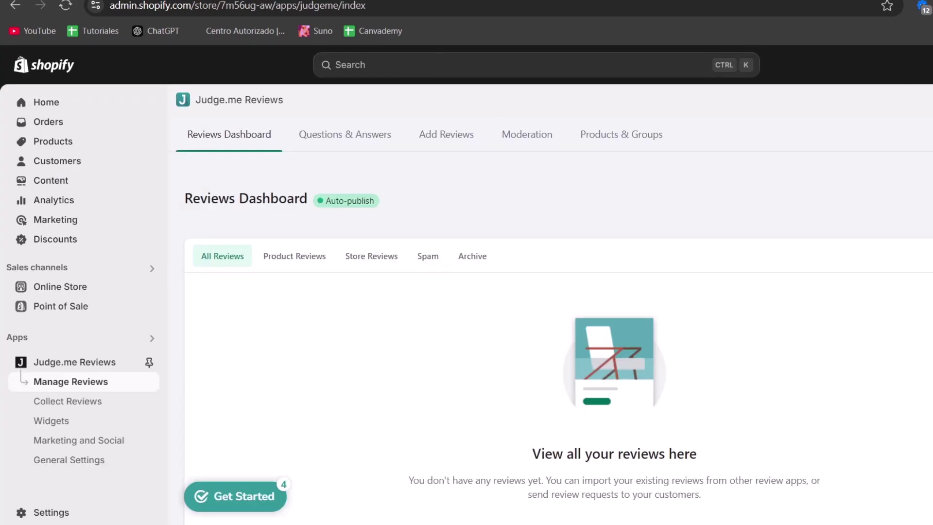
{"action": "key", "text": "ctrl+w"}
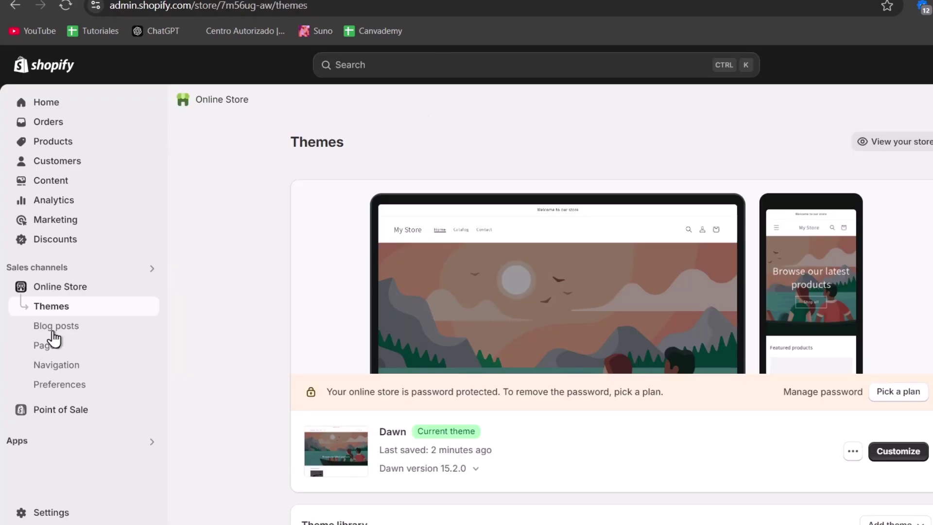
Open the Dawn theme editor on the Products > Default product template
{"action": "left_click", "coordinate": [894, 459]}
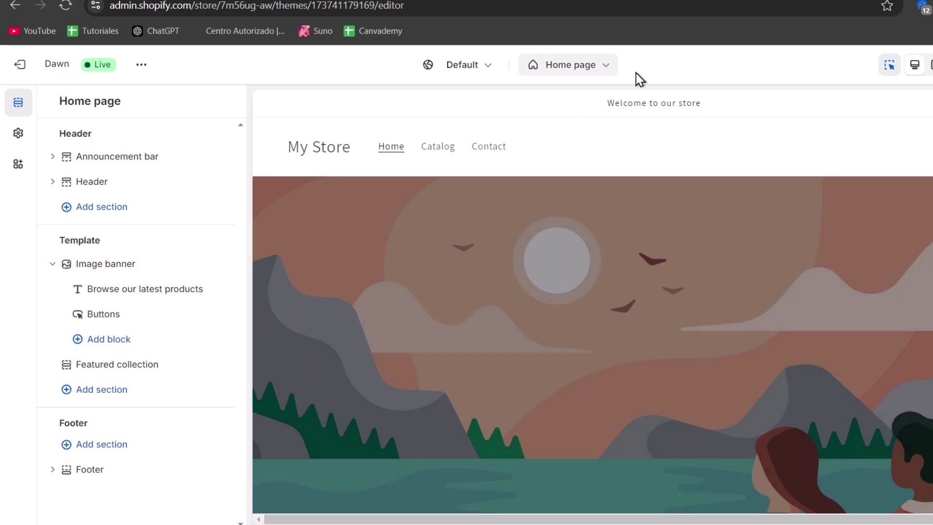
{"action": "left_click", "coordinate": [583, 70]}
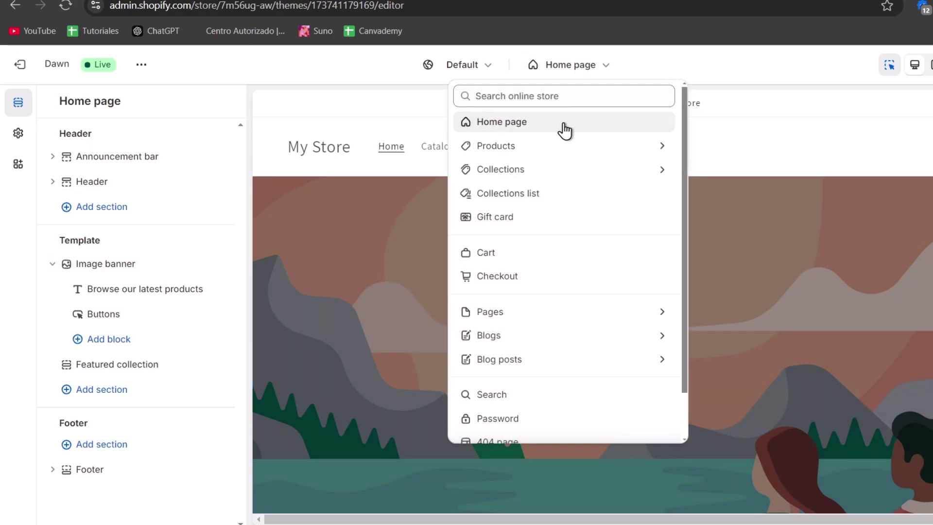
{"action": "left_click", "coordinate": [495, 148]}
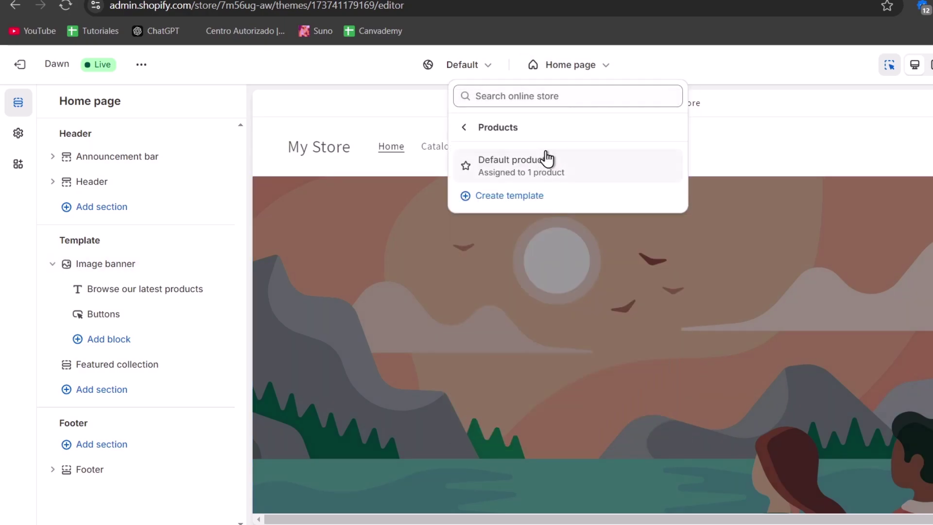
{"action": "left_click", "coordinate": [572, 167]}
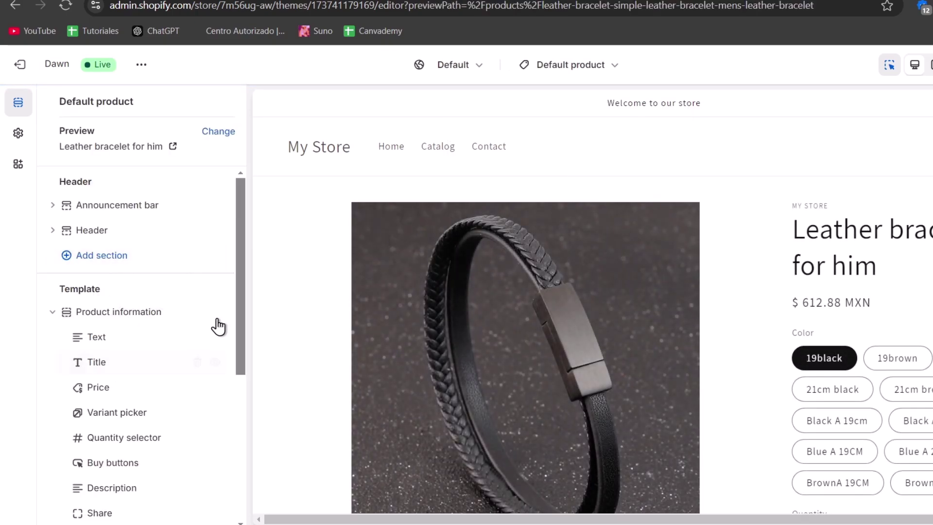
Drag the Star Ratings block above Text at the top of Product information
{"action": "scroll", "coordinate": [150, 347], "scroll_direction": "down", "scroll_amount": 5}
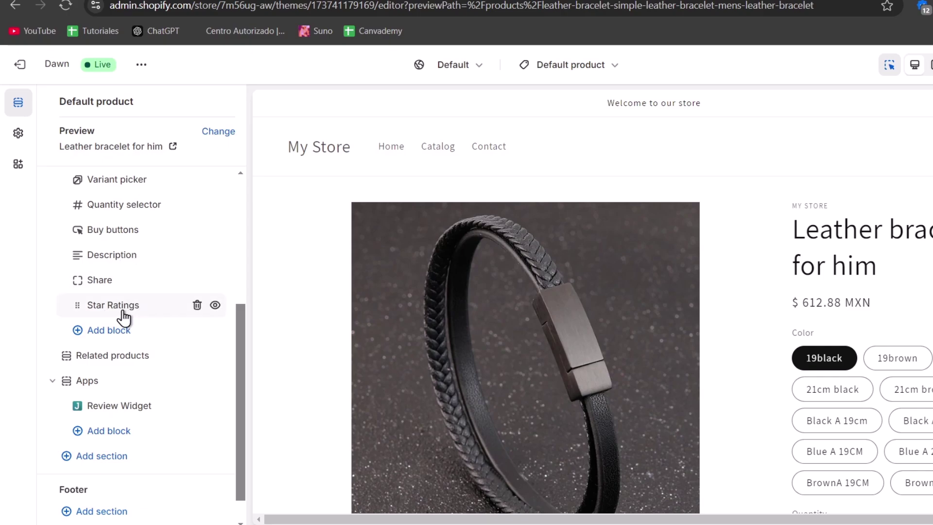
{"action": "left_click", "coordinate": [128, 313]}
{"action": "left_click", "coordinate": [54, 106]}
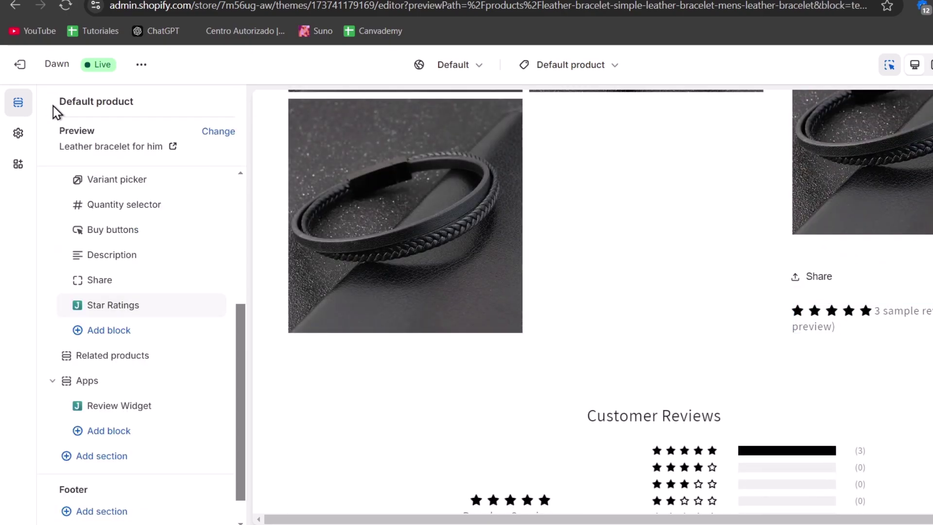
{"action": "left_click_drag", "start_coordinate": [77, 307], "coordinate": [77, 227]}
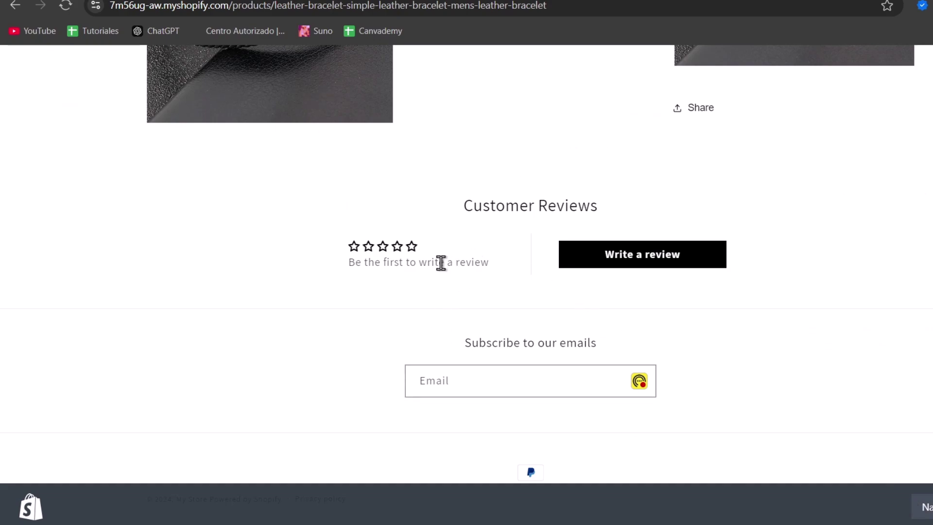
Write a 4-star review titled 'Good product' with the body text 'I really'
{"action": "left_click", "coordinate": [640, 258]}
{"action": "scroll", "coordinate": [582, 240], "scroll_direction": "down", "scroll_amount": 5}
{"action": "type", "text": "Good "}
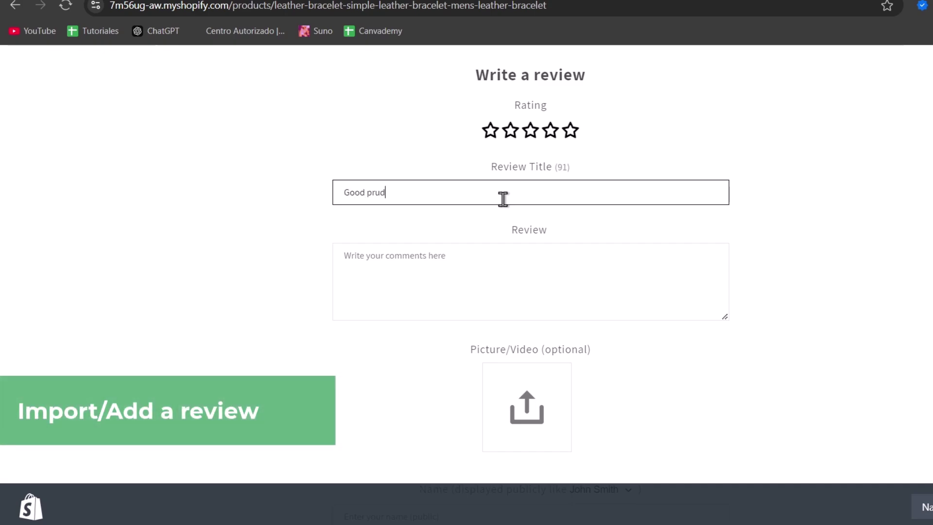
{"action": "type", "text": " product"}
{"action": "key", "text": "Tab"}
{"action": "type", "text": "I"}
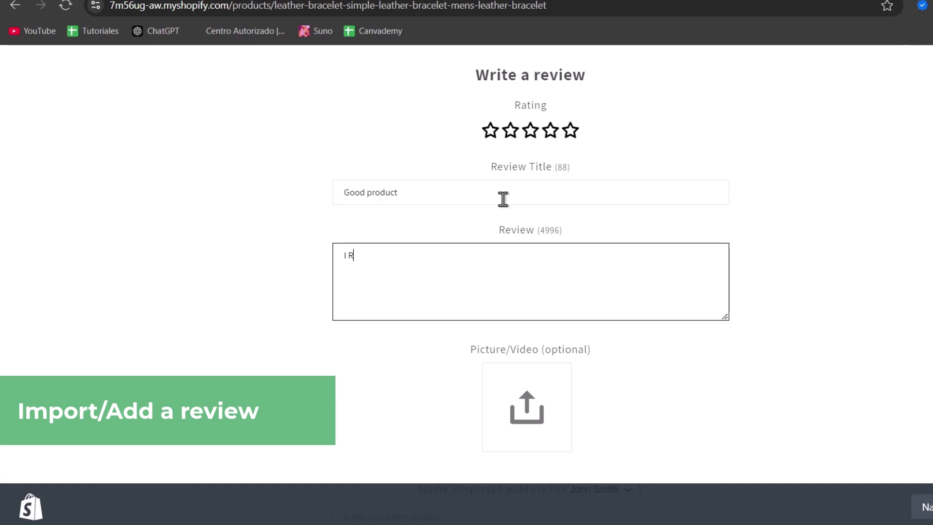
{"action": "type", "text": " really liked the item"}
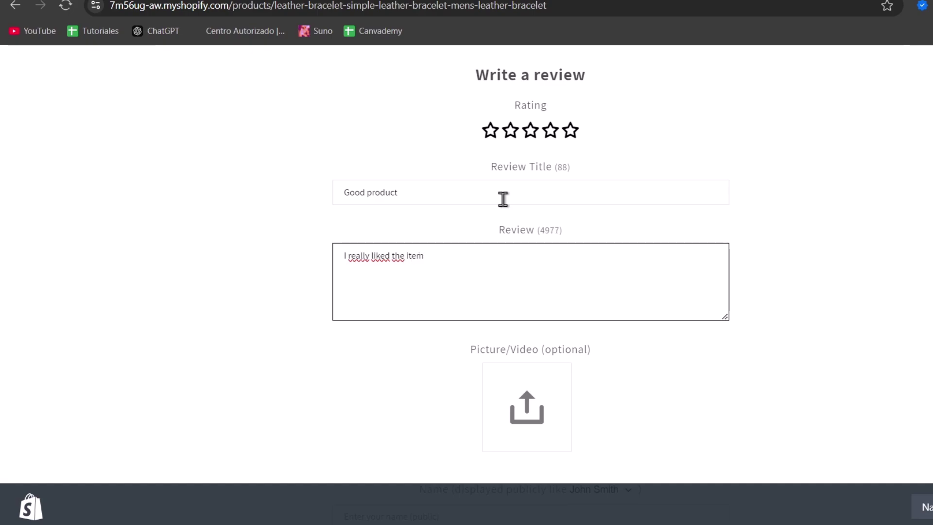
{"action": "left_click", "coordinate": [550, 130]}
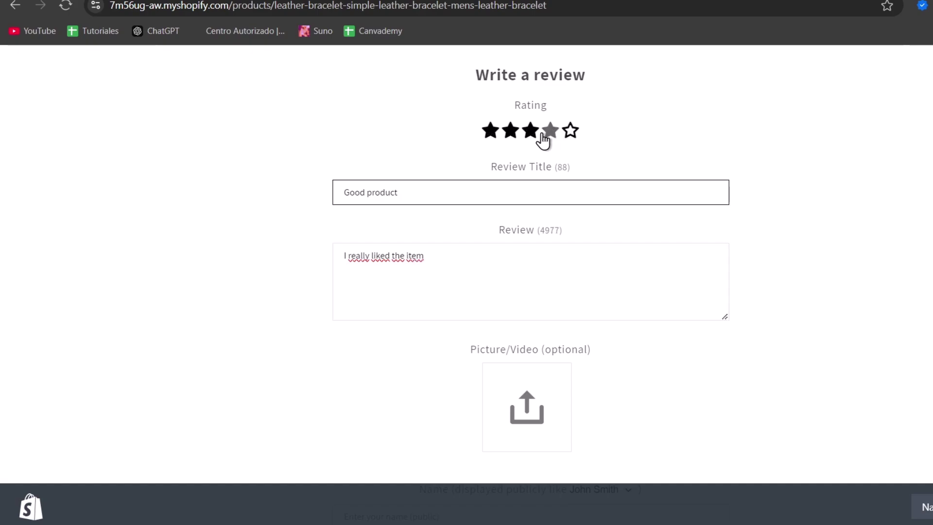
Enter the reviewer's name and e-mail address, then submit the review
{"action": "scroll", "coordinate": [648, 387], "scroll_direction": "down", "scroll_amount": 5}
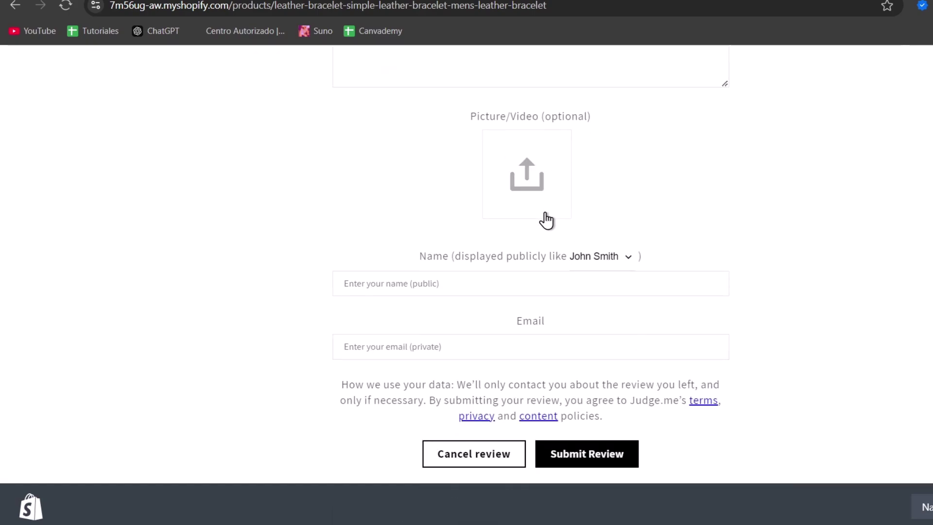
{"action": "left_click", "coordinate": [525, 283]}
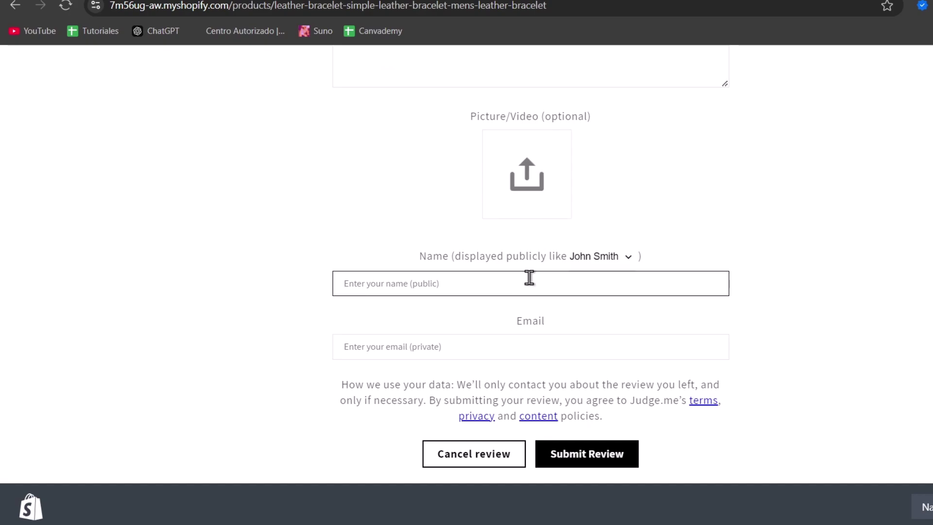
{"action": "type", "text": "Stephen"}
{"action": "key", "text": "Tab"}
{"action": "type", "text": "step"}
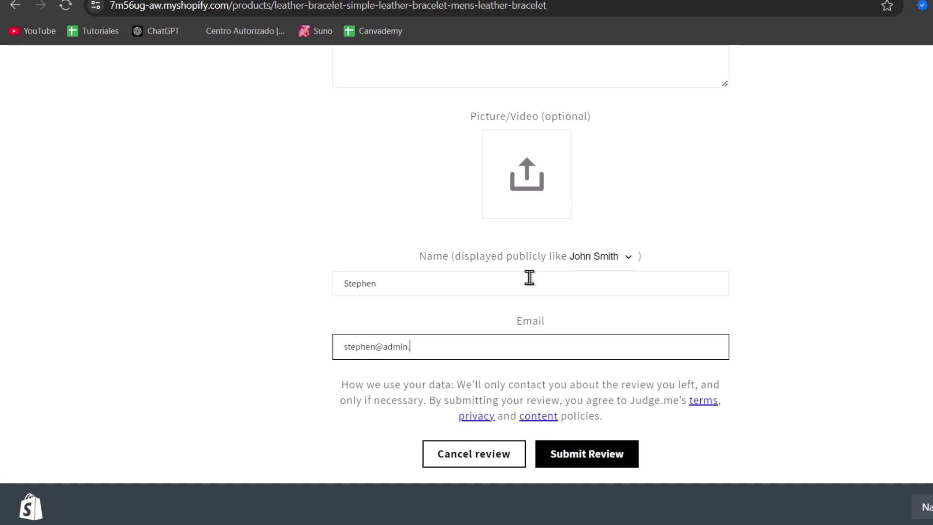
{"action": "left_click", "coordinate": [620, 461]}
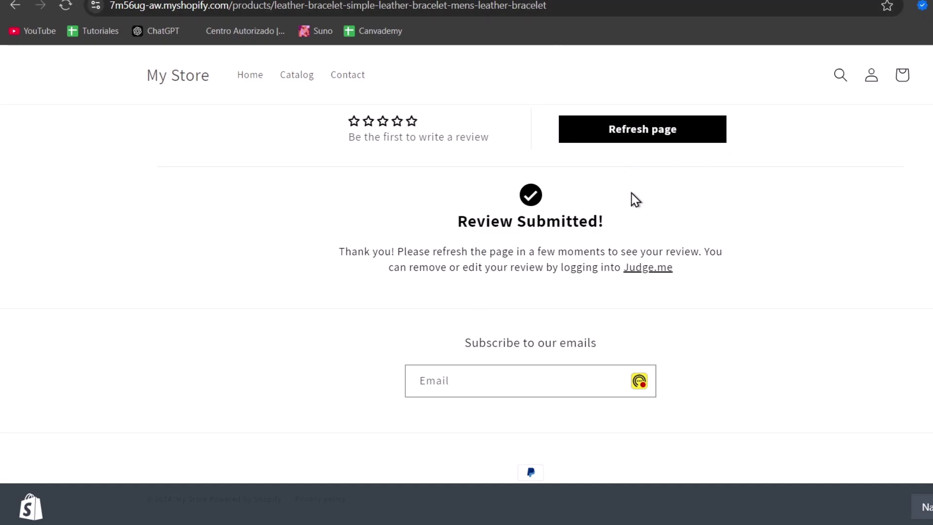
Open the Judge.me Reviews Dashboard in the admin, dismissing the setup checklist
{"action": "left_click", "coordinate": [179, 0]}
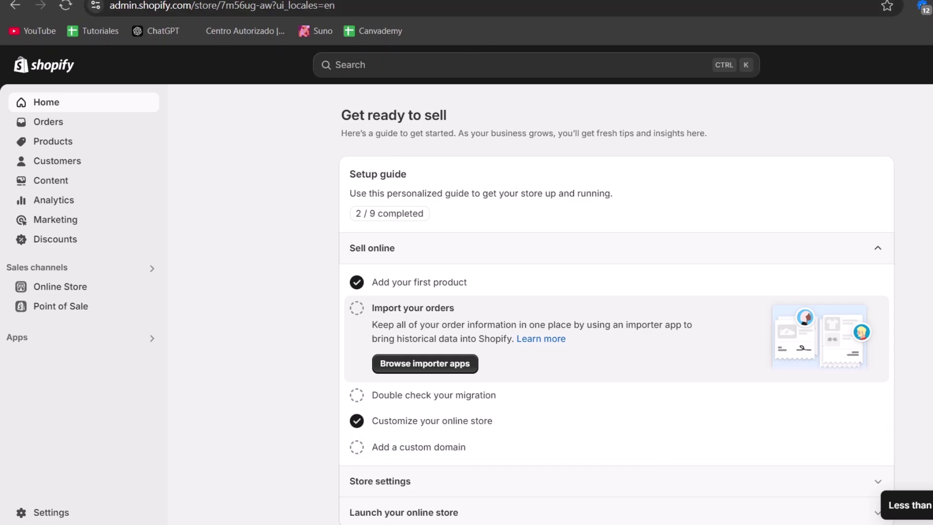
{"action": "left_click", "coordinate": [16, 342]}
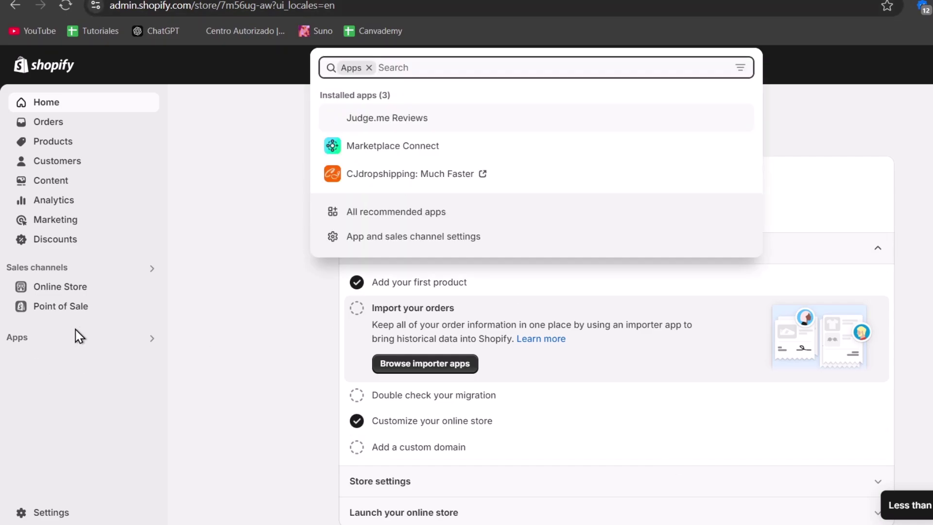
{"action": "left_click", "coordinate": [414, 130]}
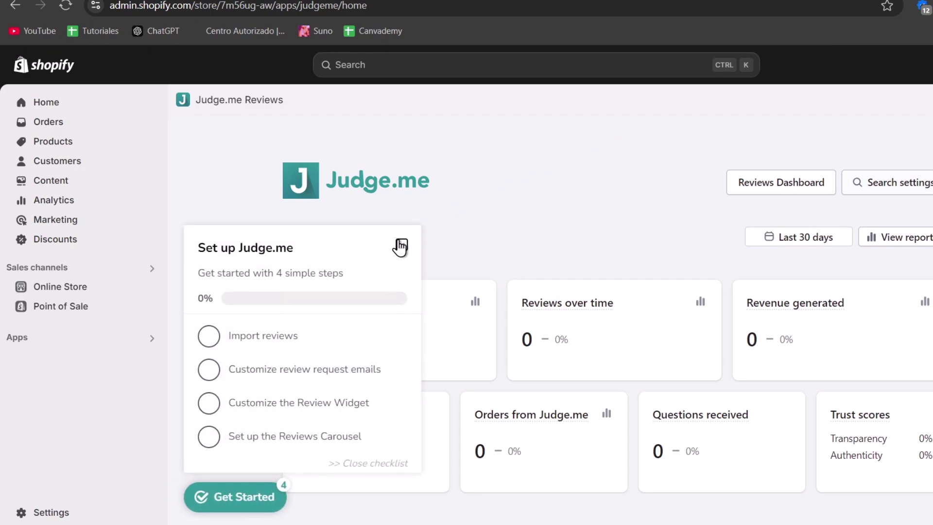
{"action": "left_click", "coordinate": [401, 246]}
{"action": "left_click", "coordinate": [780, 183]}
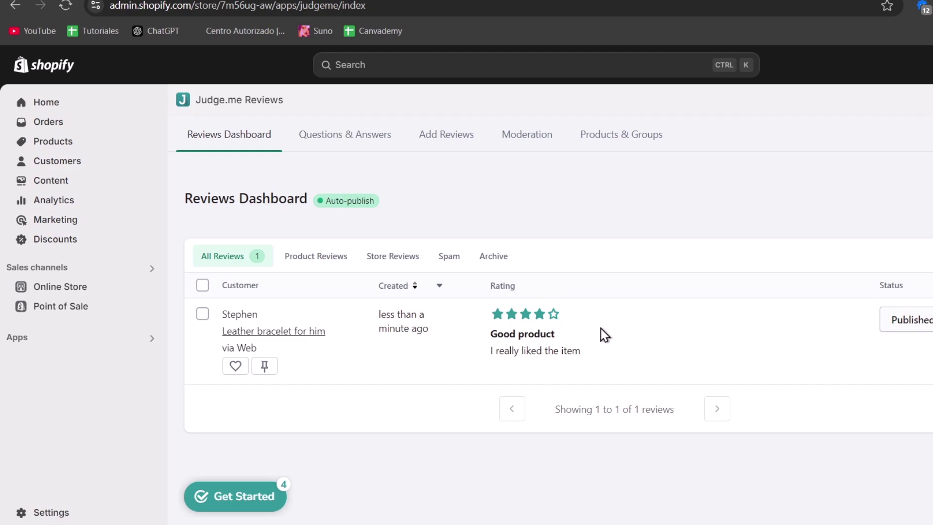
Inspect the Good product review's publishing and action menus without changing anything
{"action": "left_click", "coordinate": [912, 330]}
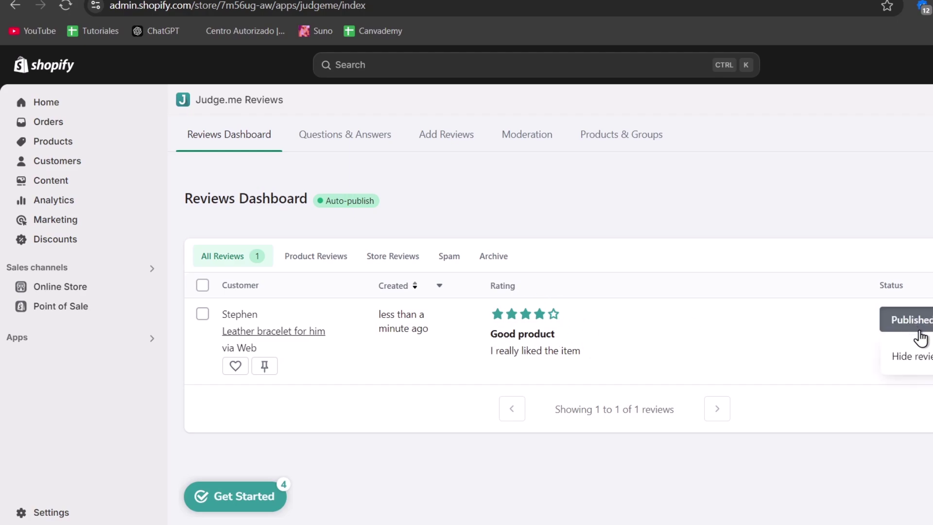
{"action": "left_click", "coordinate": [930, 319]}
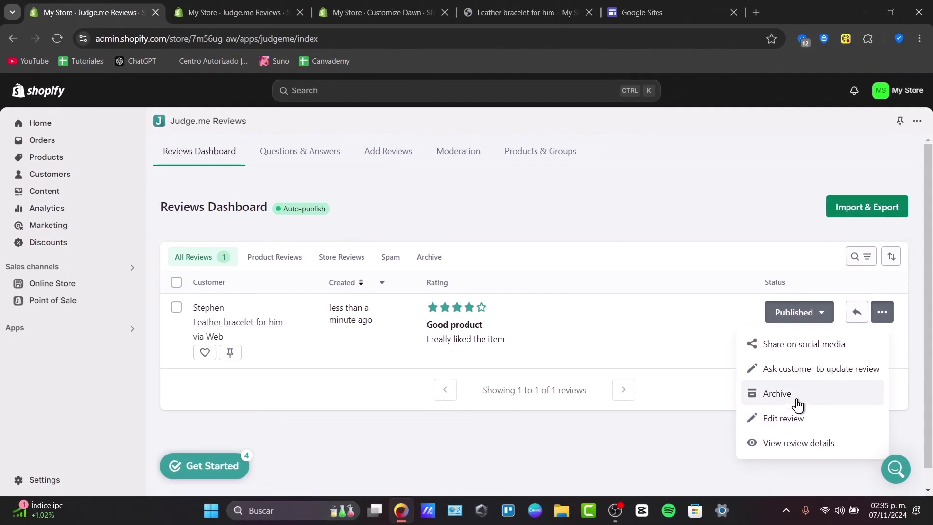
{"action": "left_click", "coordinate": [681, 329]}
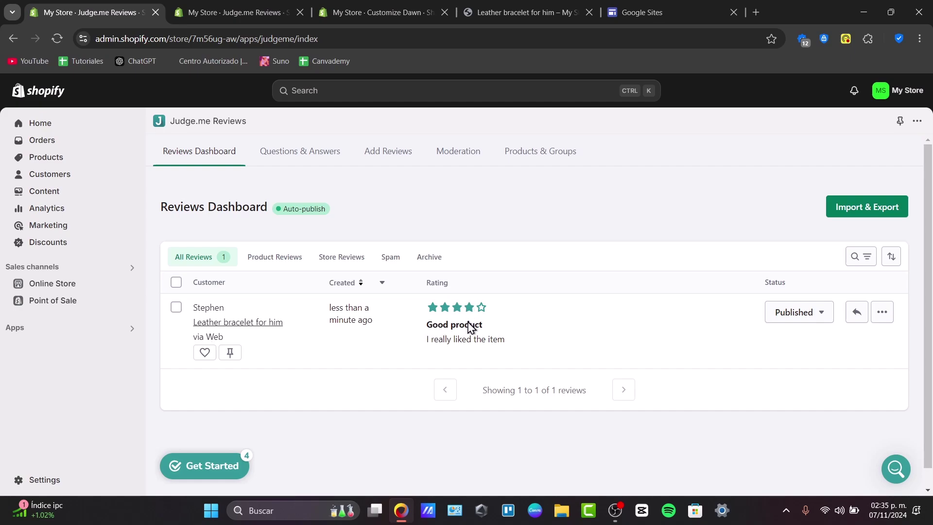
Reload the bracelet page to see the 4.00-out-of-5 rating, then return to Judge.me
{"action": "left_click", "coordinate": [515, 11]}
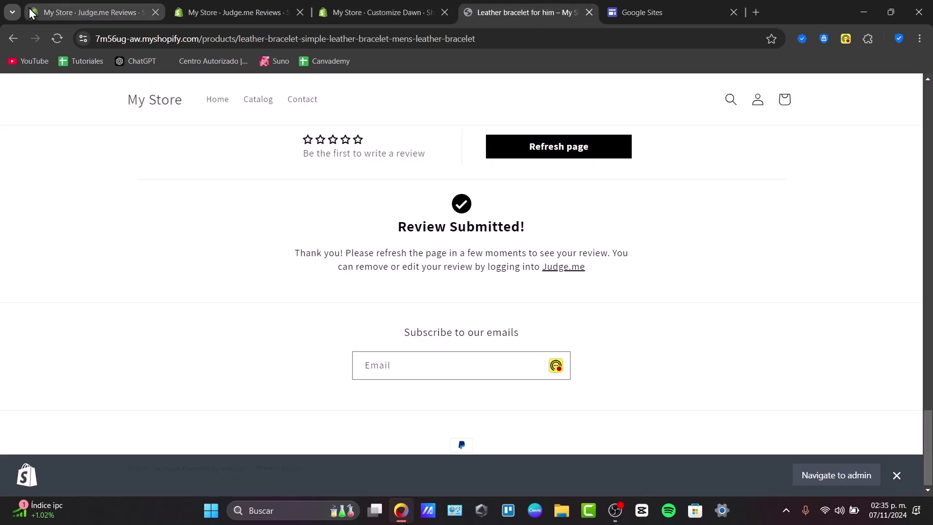
{"action": "left_click", "coordinate": [51, 42]}
{"action": "scroll", "coordinate": [461, 162], "scroll_direction": "up", "scroll_amount": 15}
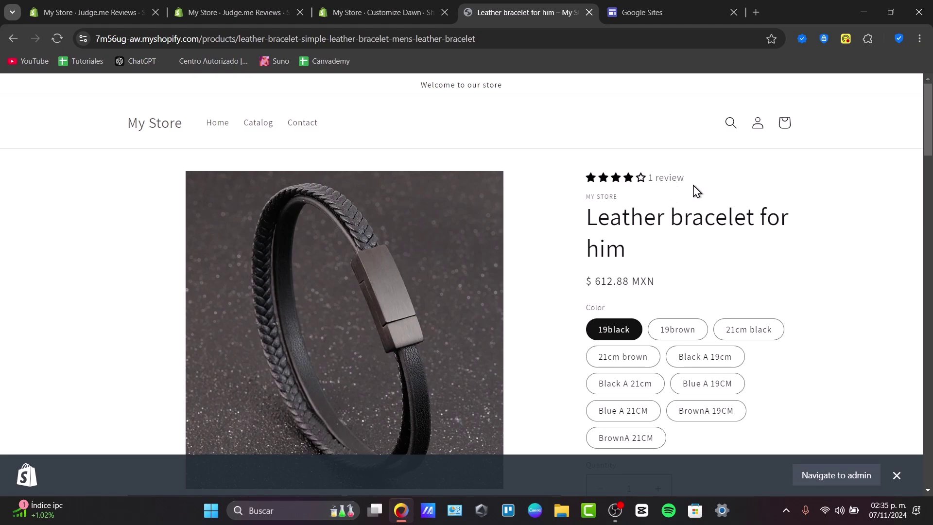
{"action": "scroll", "coordinate": [646, 210], "scroll_direction": "down", "scroll_amount": 15}
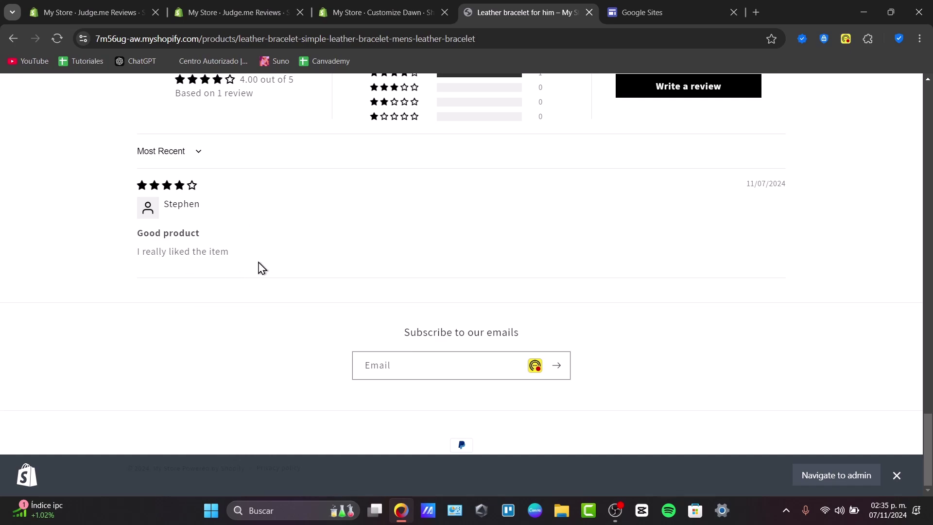
{"action": "left_click", "coordinate": [125, 7]}
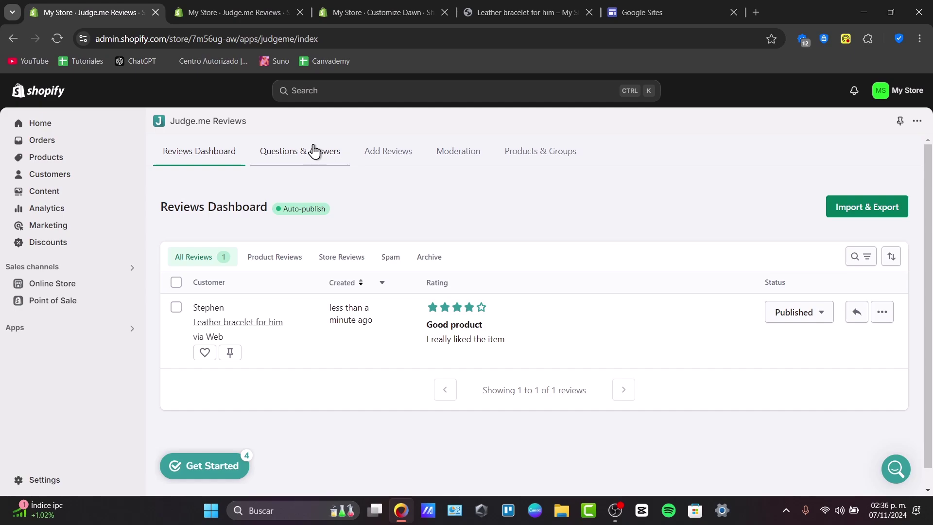
Open the Judge.me Products & Groups tab
{"action": "left_click", "coordinate": [517, 158]}
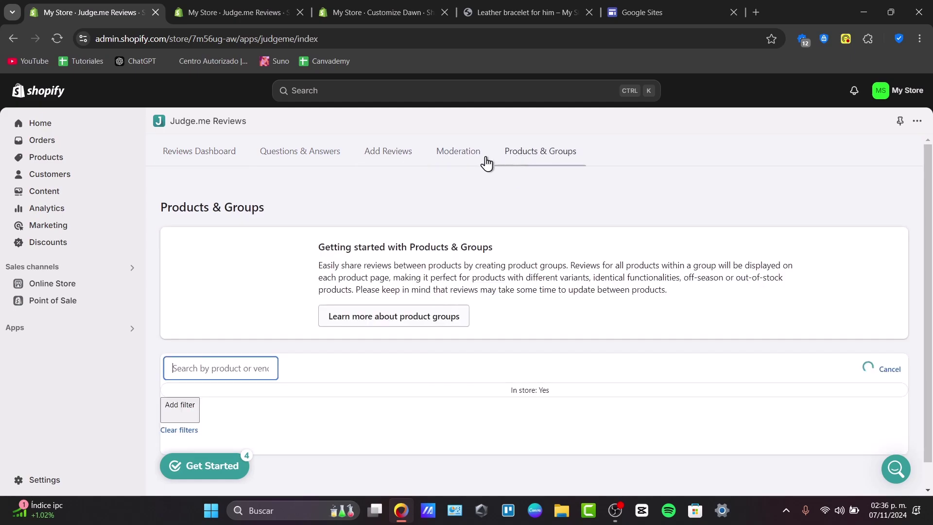